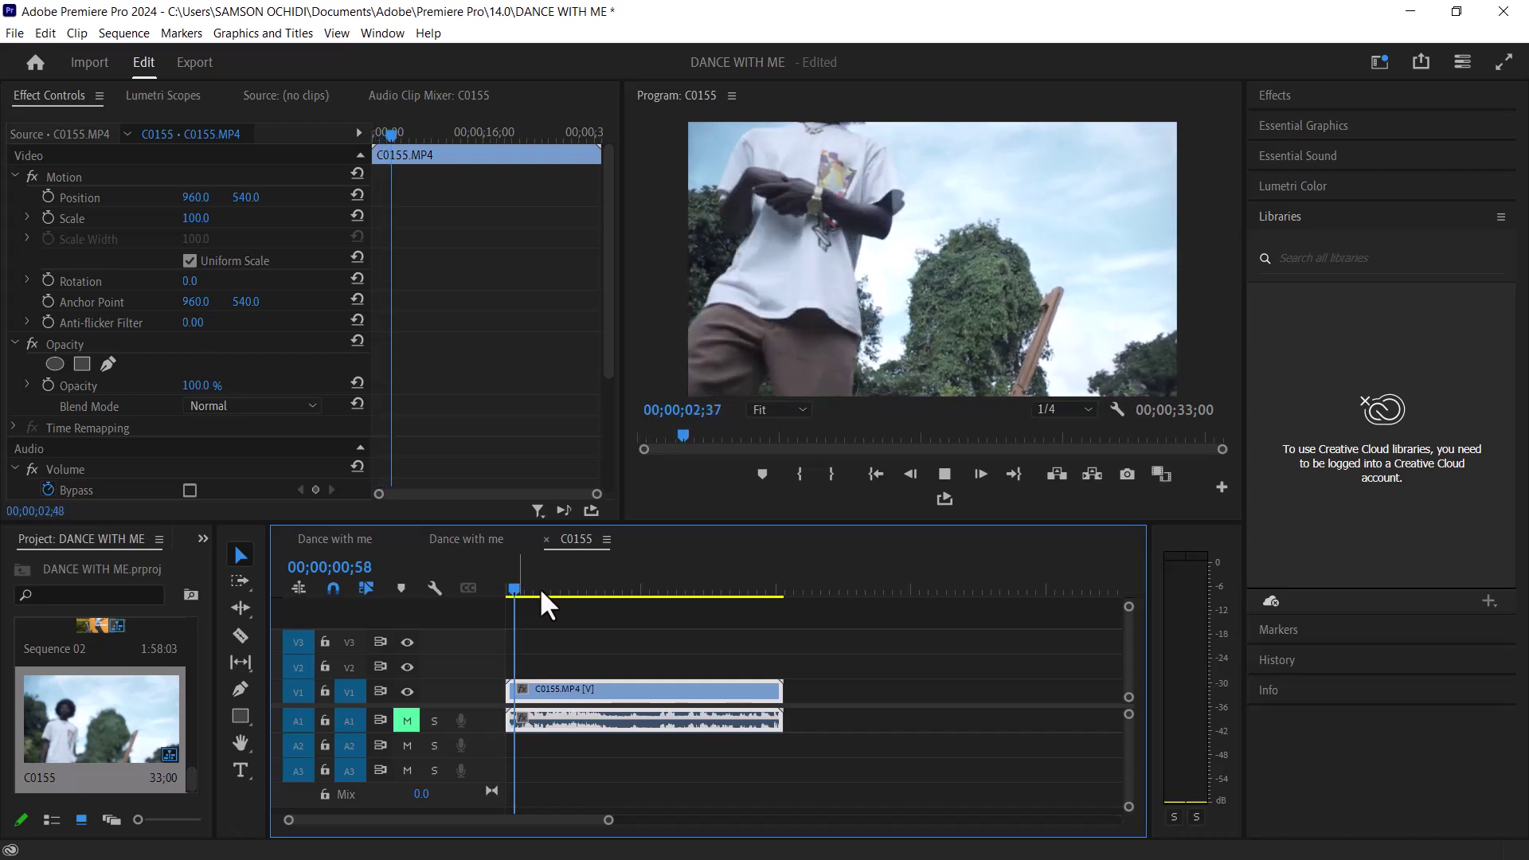
# Scrub the playhead forward through clip C0155 to around 17 seconds
pyautogui.click(570, 592)
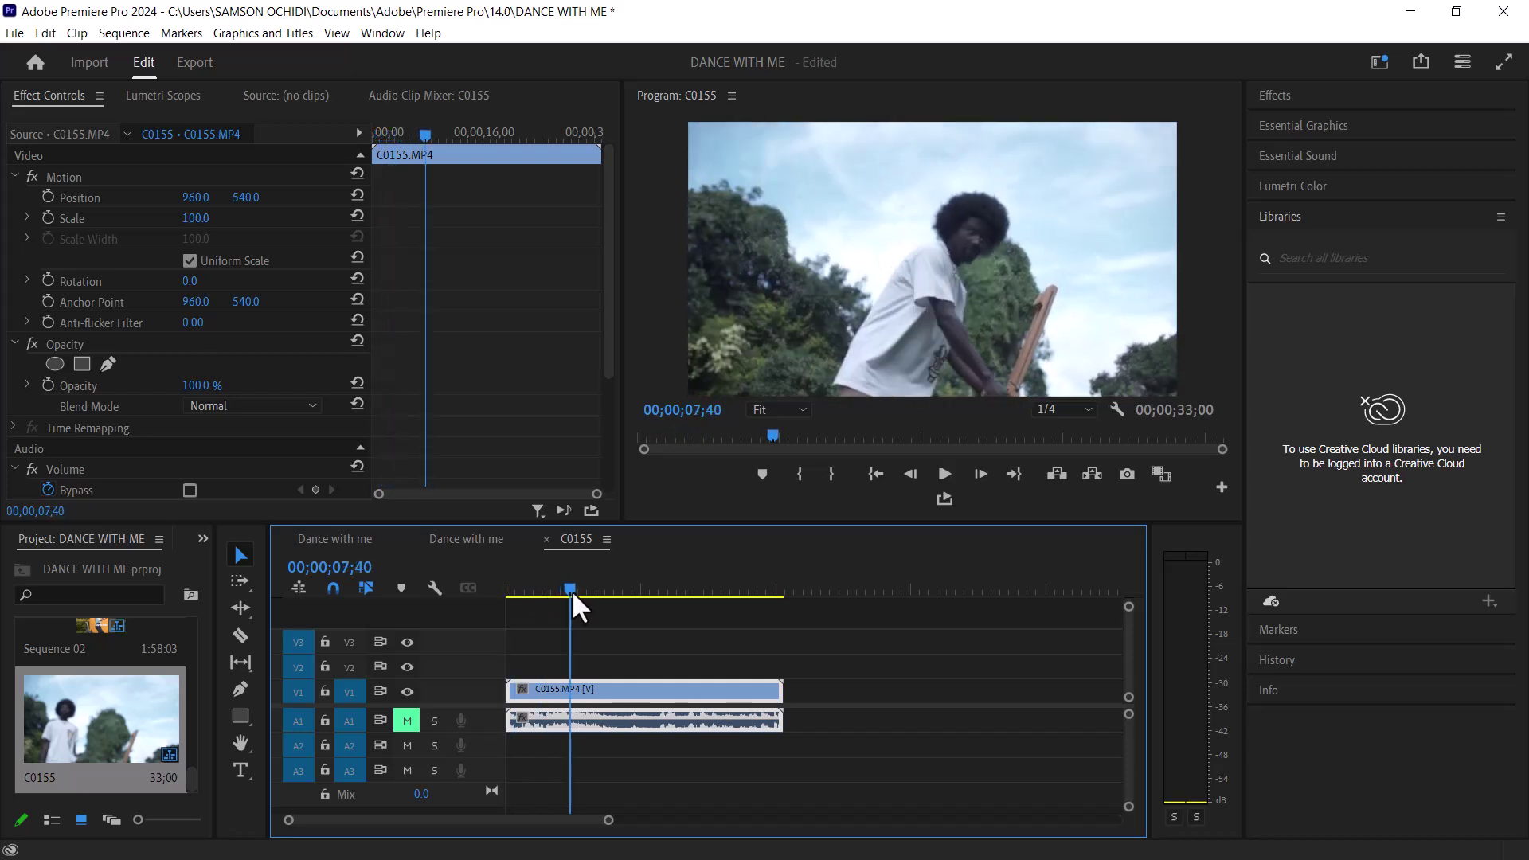
pyautogui.moveTo(573, 590); pyautogui.dragTo(626, 599)
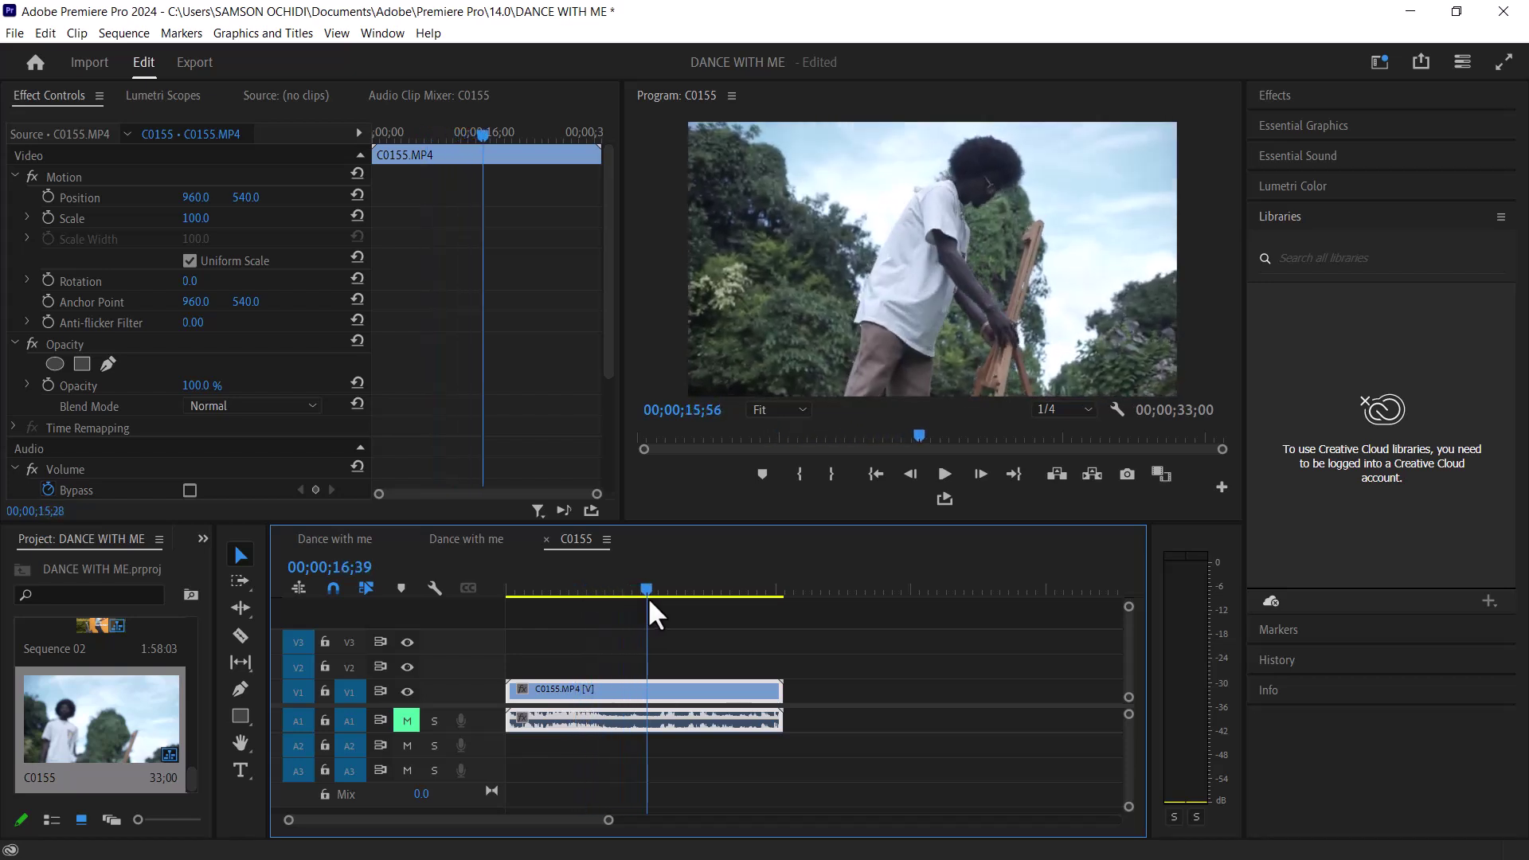
pyautogui.moveTo(625, 599); pyautogui.dragTo(647, 596)
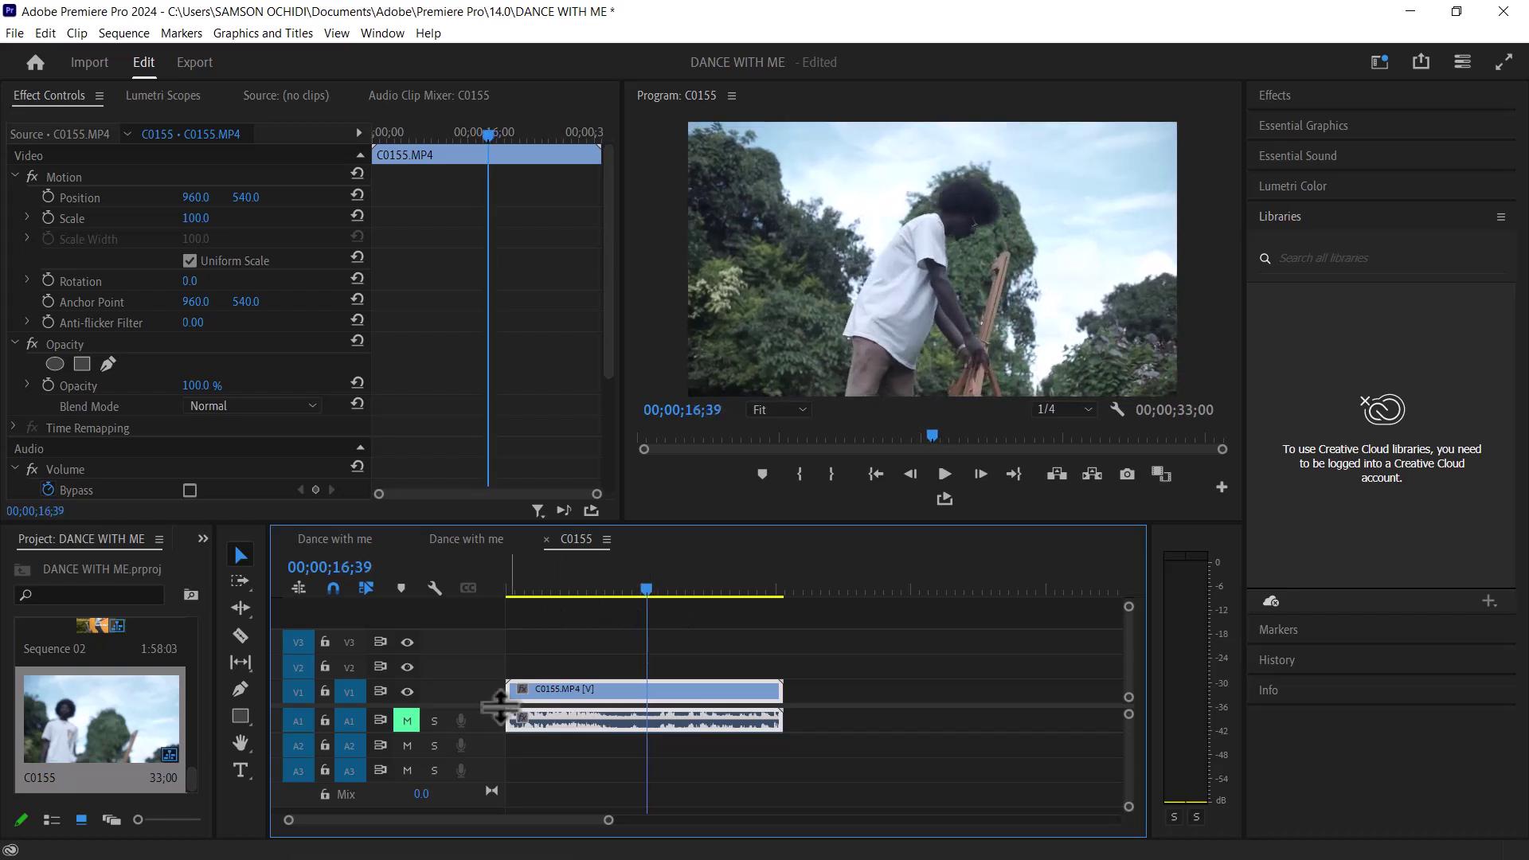
# Trim clip C0155 to end near 16 seconds and move it to the sequence start
pyautogui.moveTo(511, 696)
pyautogui.mouseDown()
pyautogui.moveTo(647, 703)
pyautogui.moveTo(550, 701)
pyautogui.mouseUp()
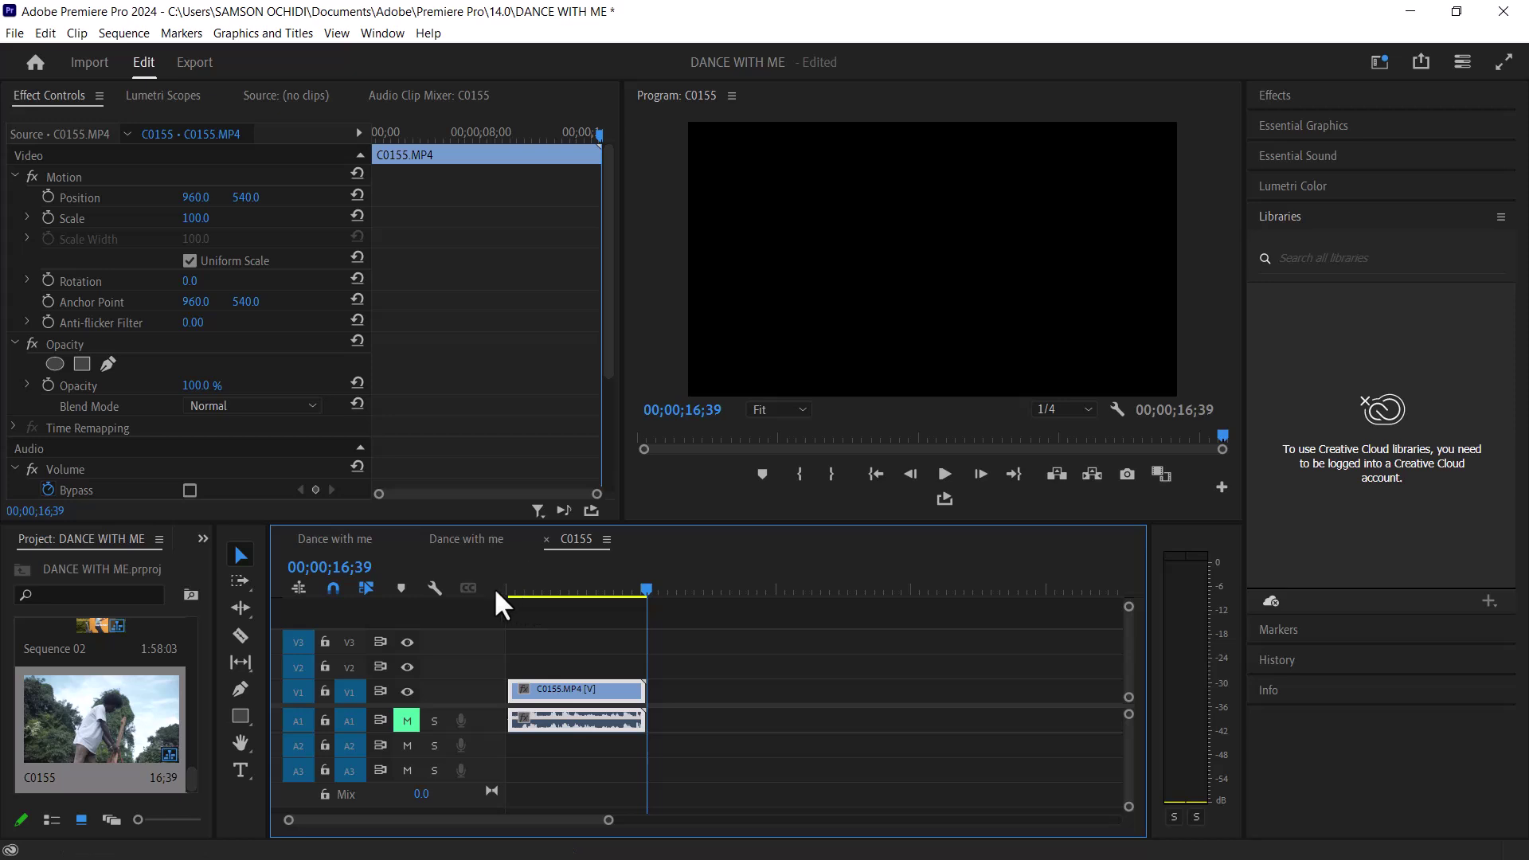
pyautogui.moveTo(525, 586); pyautogui.dragTo(498, 585)
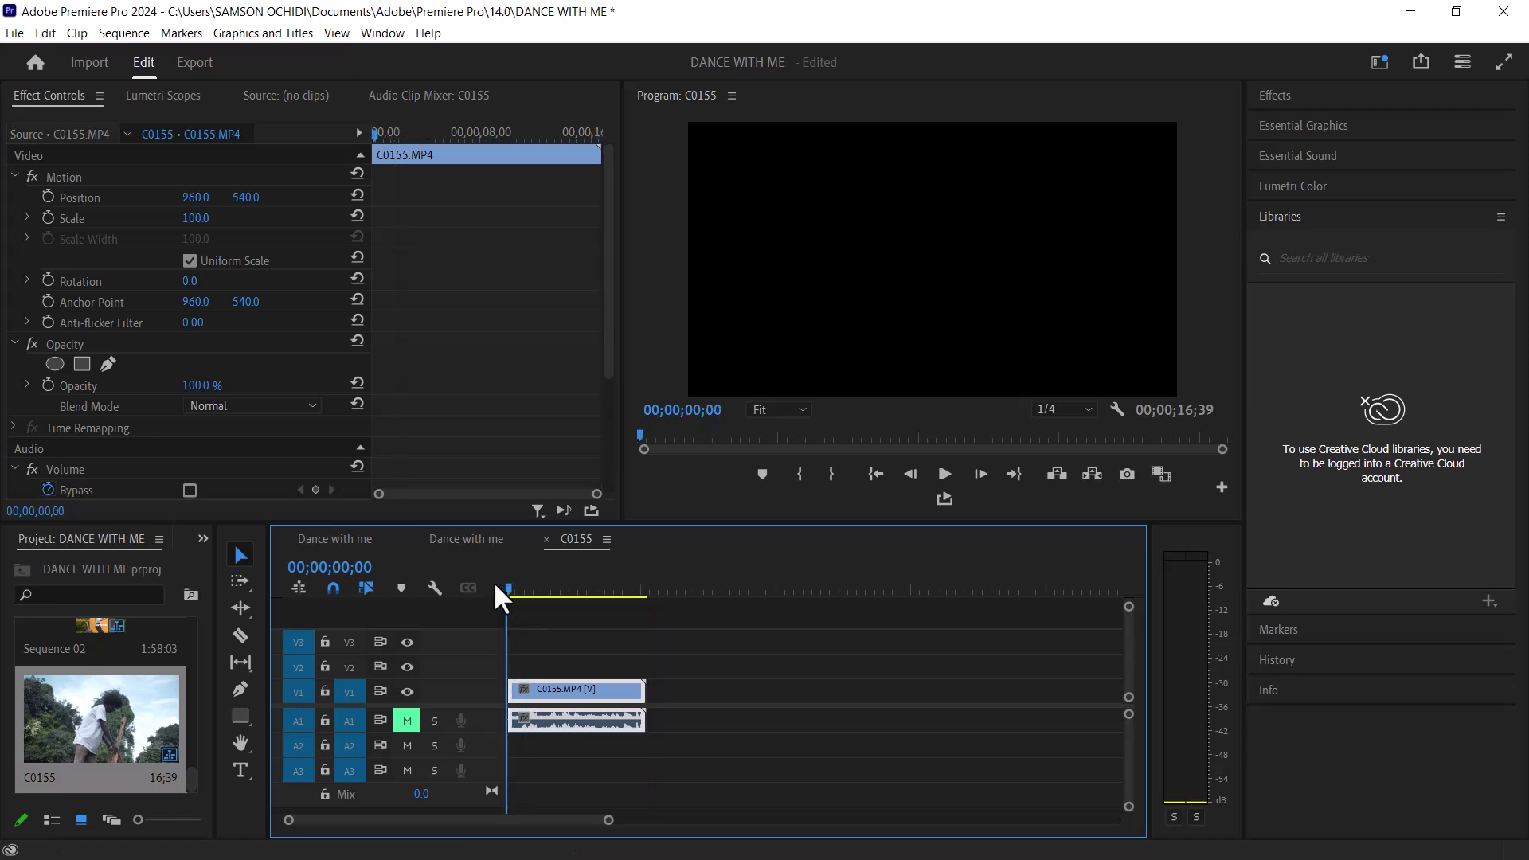
pyautogui.moveTo(532, 693); pyautogui.dragTo(526, 690)
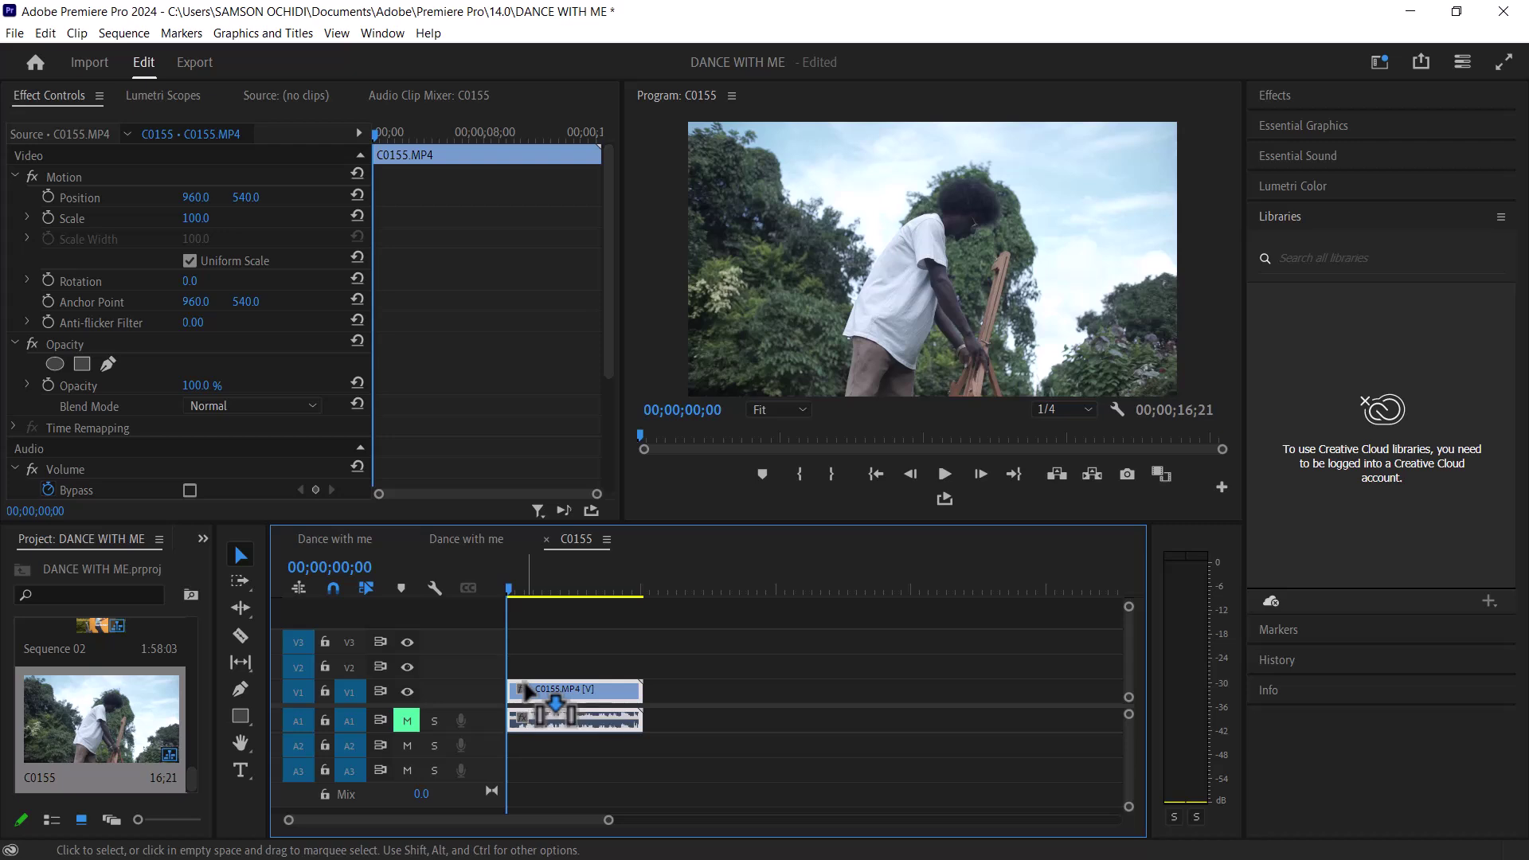
# Play back the shortened clip from the start, pausing and resuming once
pyautogui.press('space')
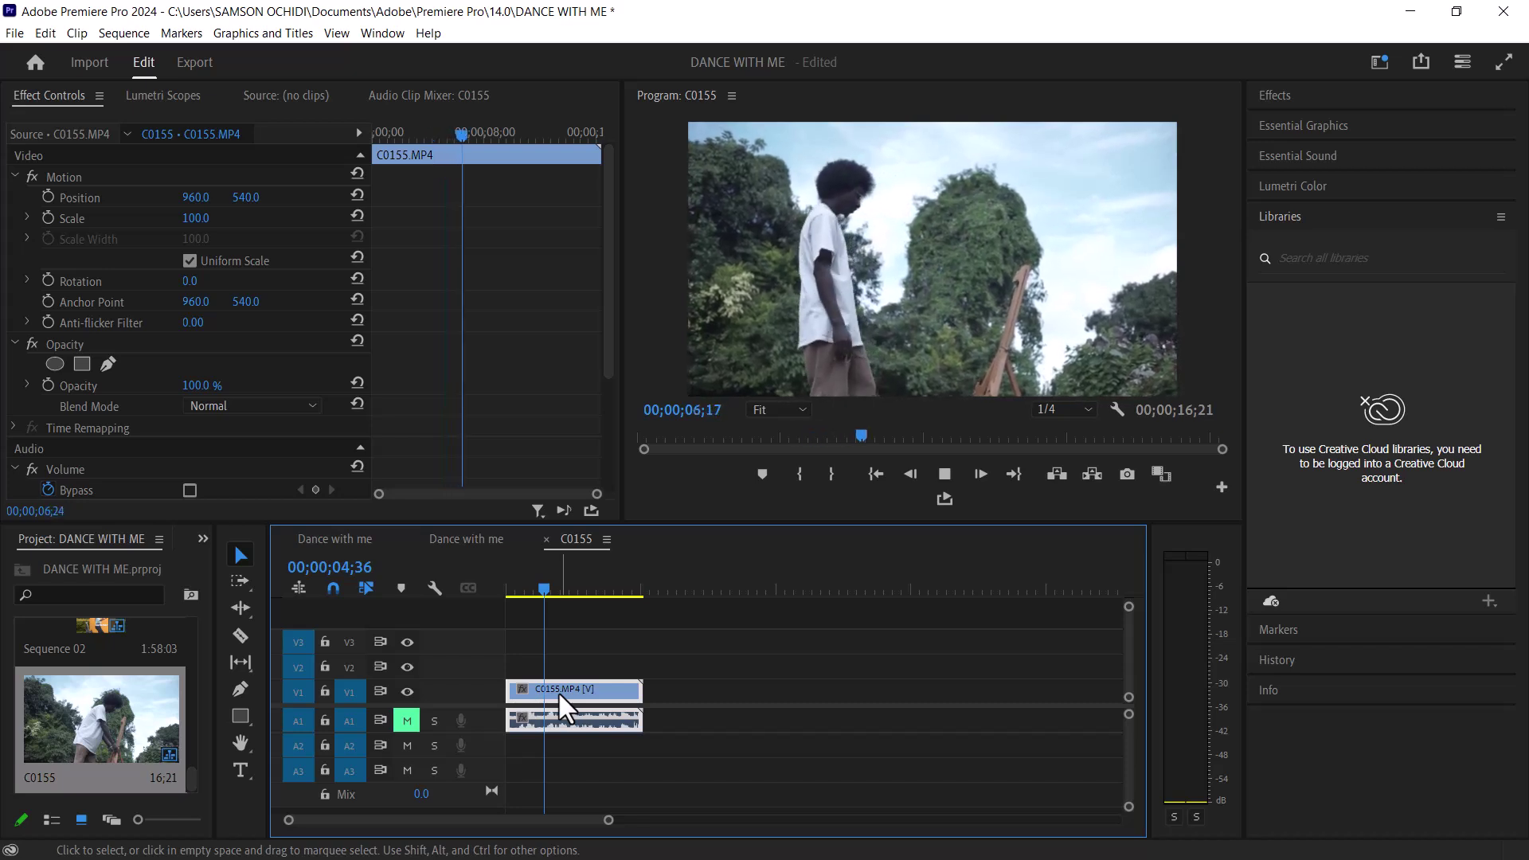
pyautogui.press('space')
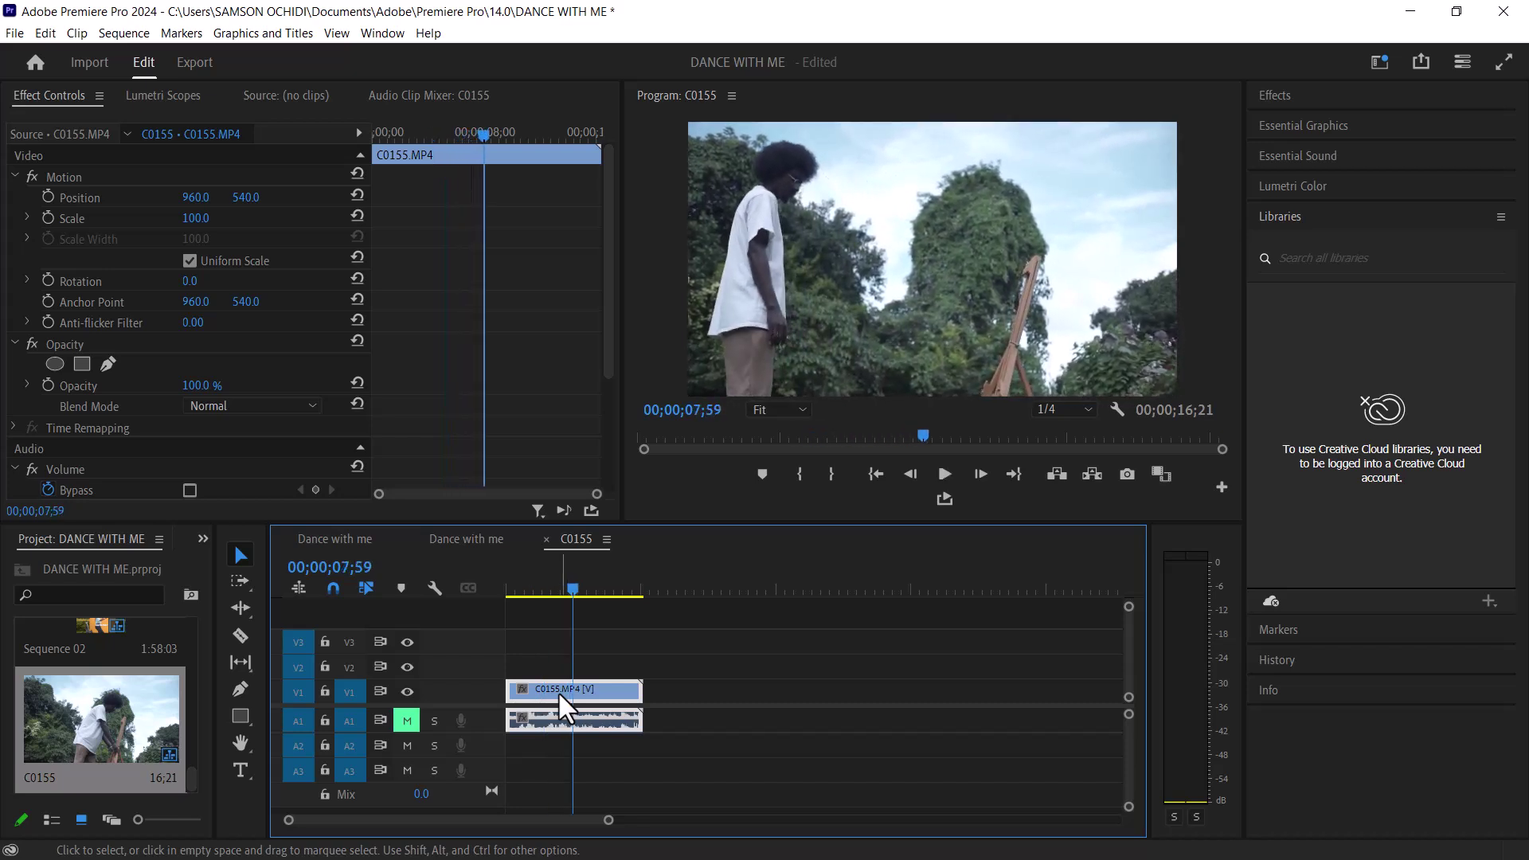
pyautogui.press('space')
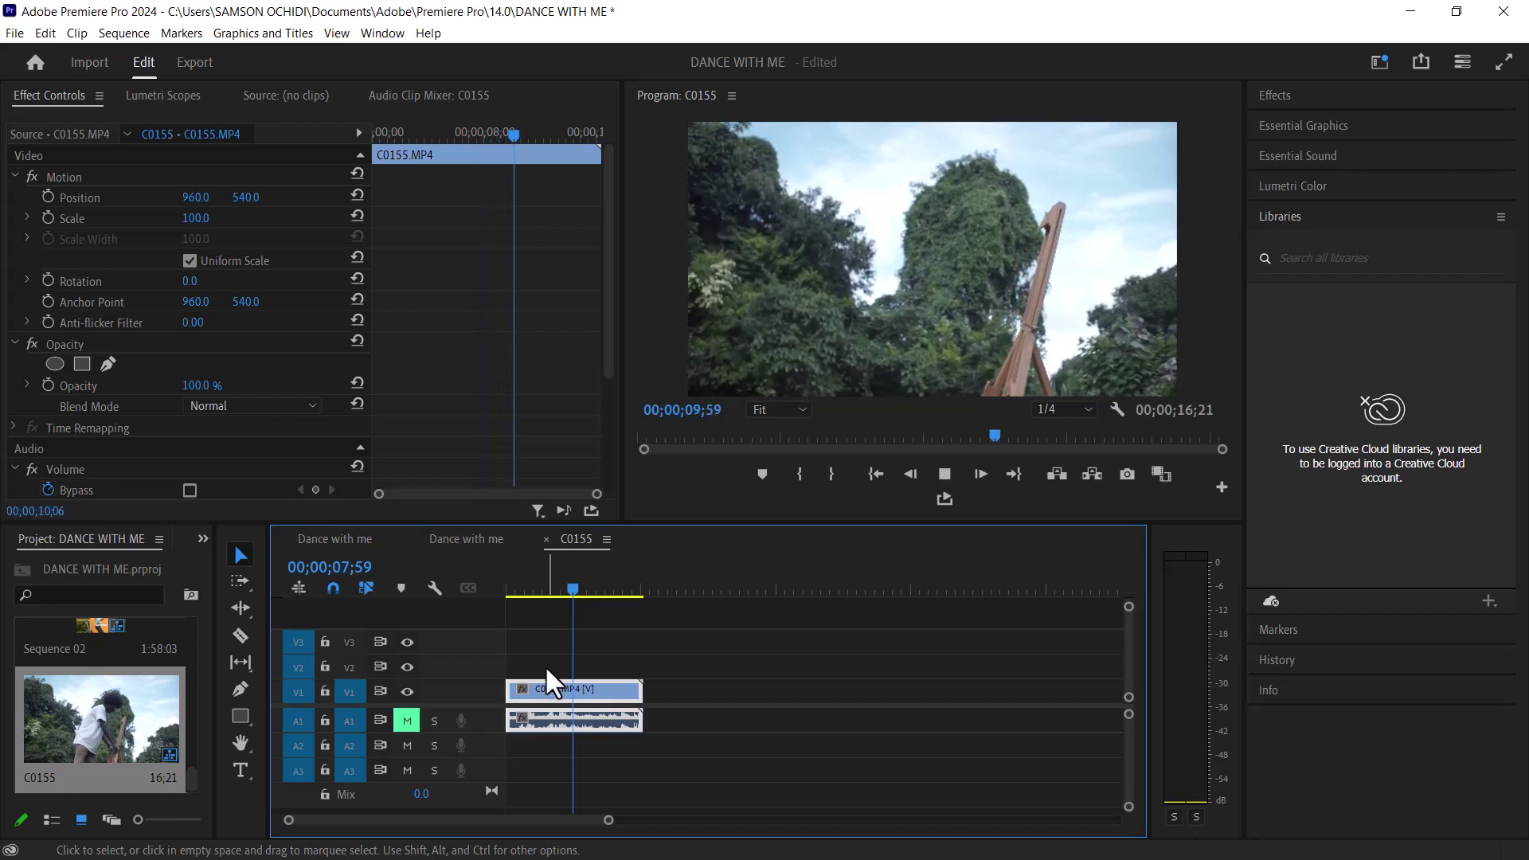
pyautogui.press('space')
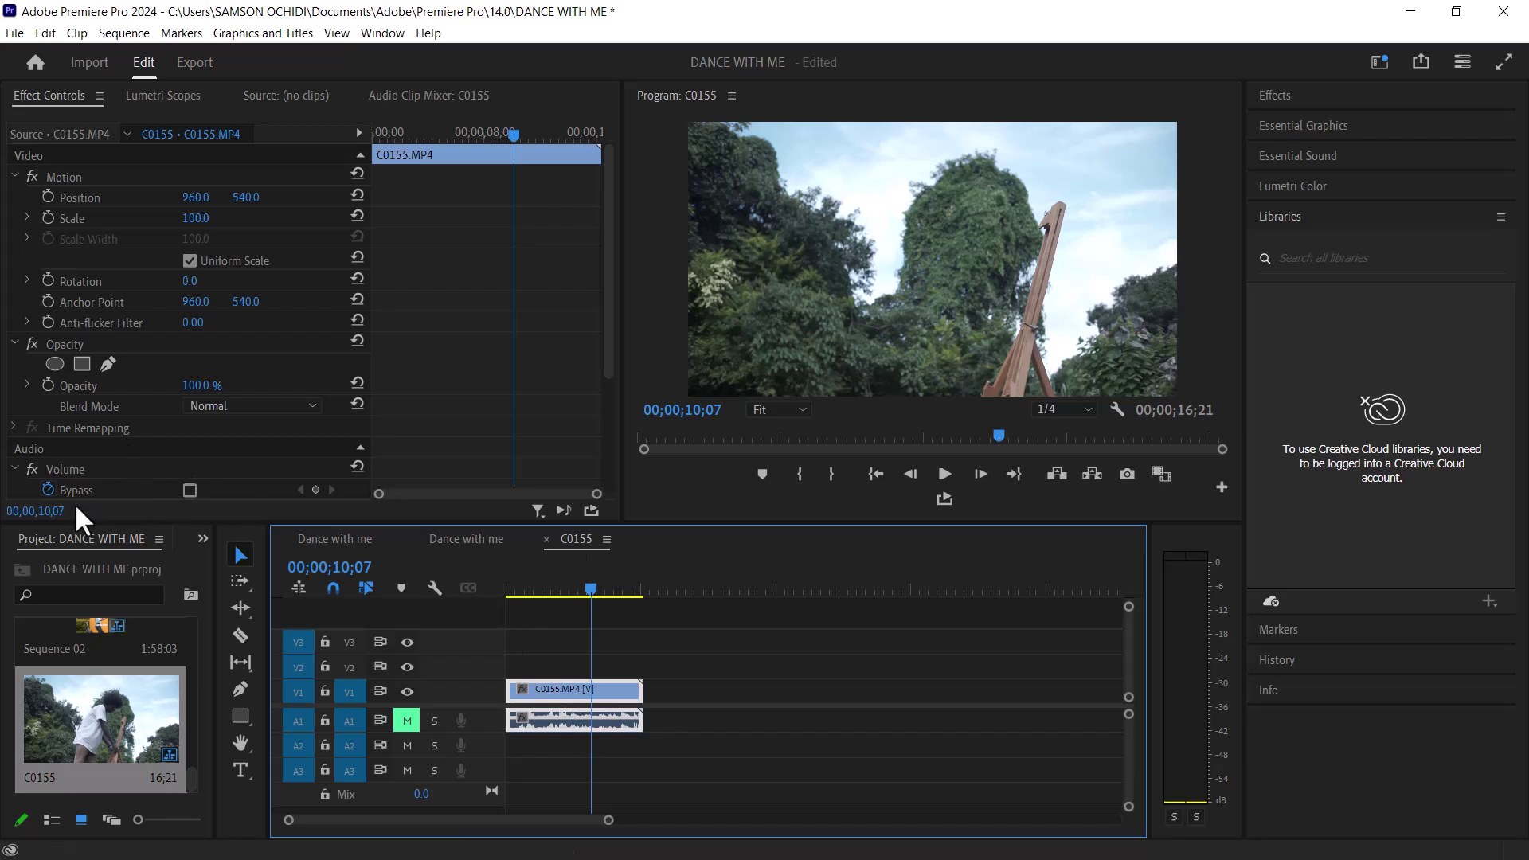
pyautogui.click(202, 536)
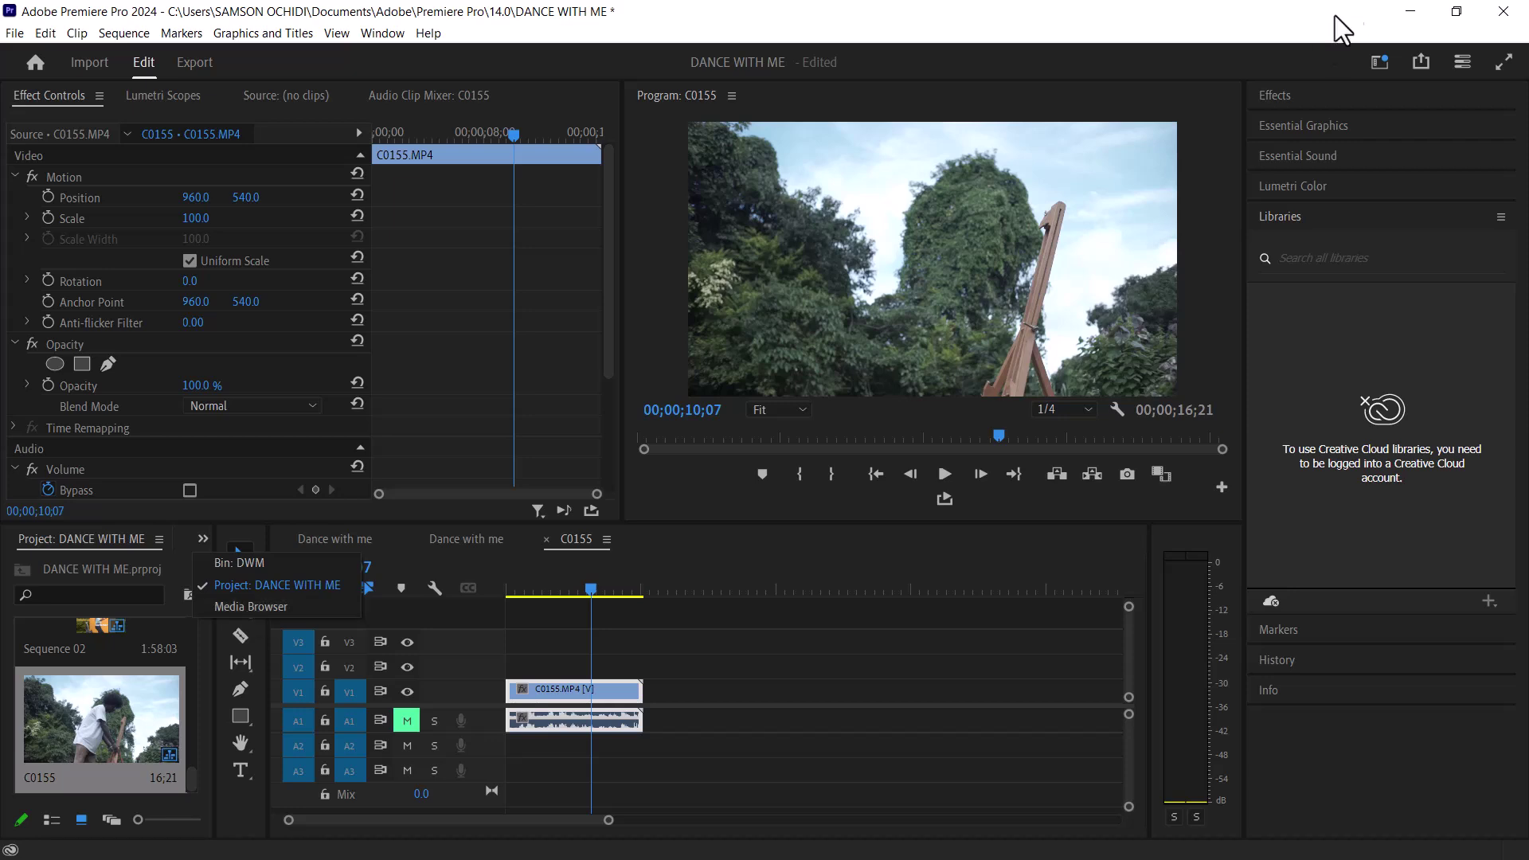
# Find Dehancer Pro v7.1.1 in the Effects library and drop it onto clip C0155
pyautogui.click(1285, 94)
pyautogui.click(1284, 94)
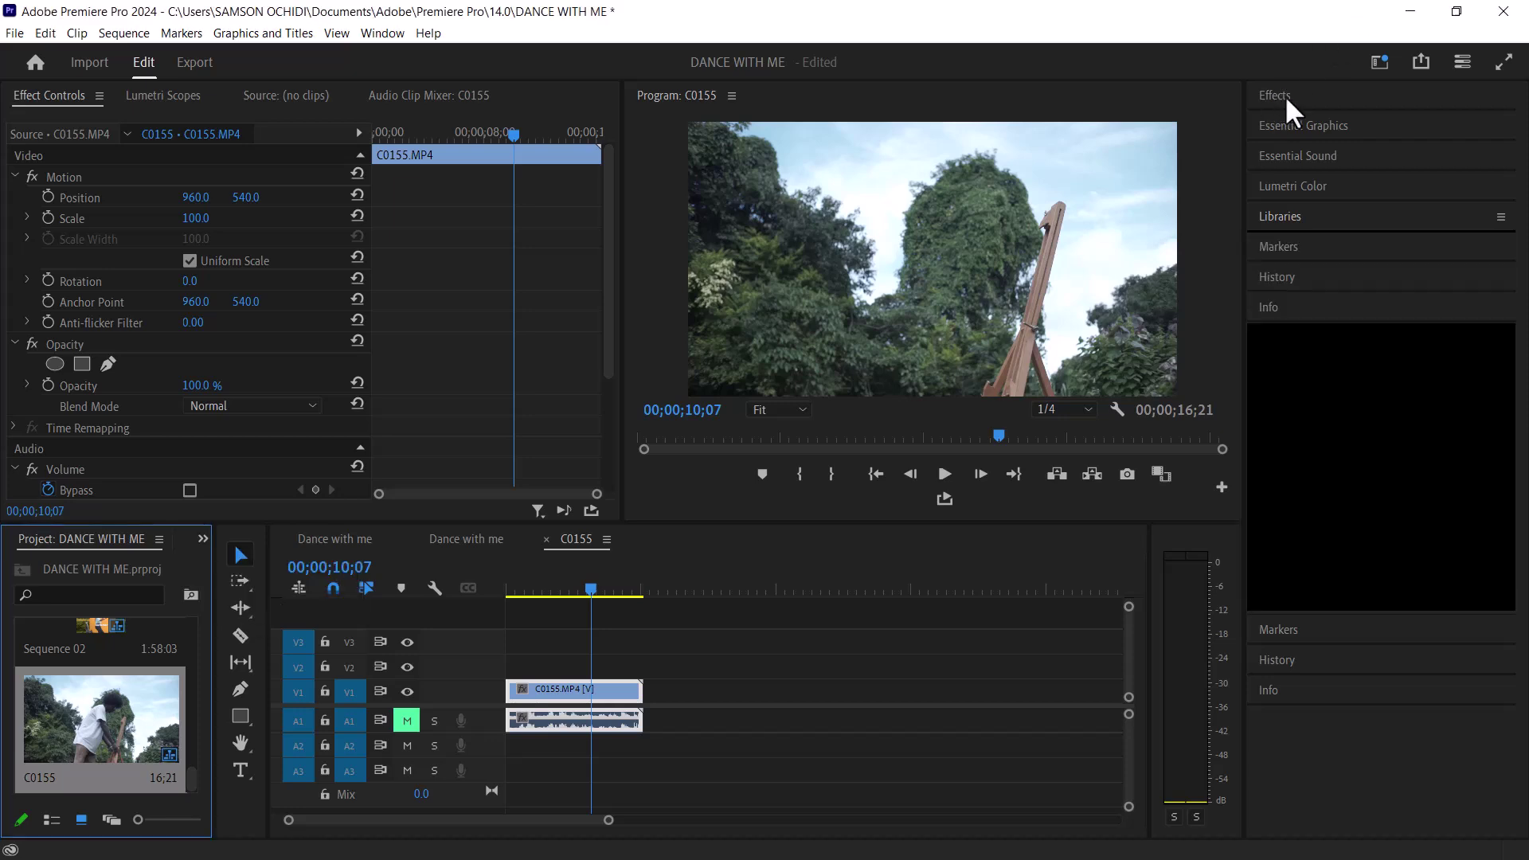
pyautogui.click(1303, 118)
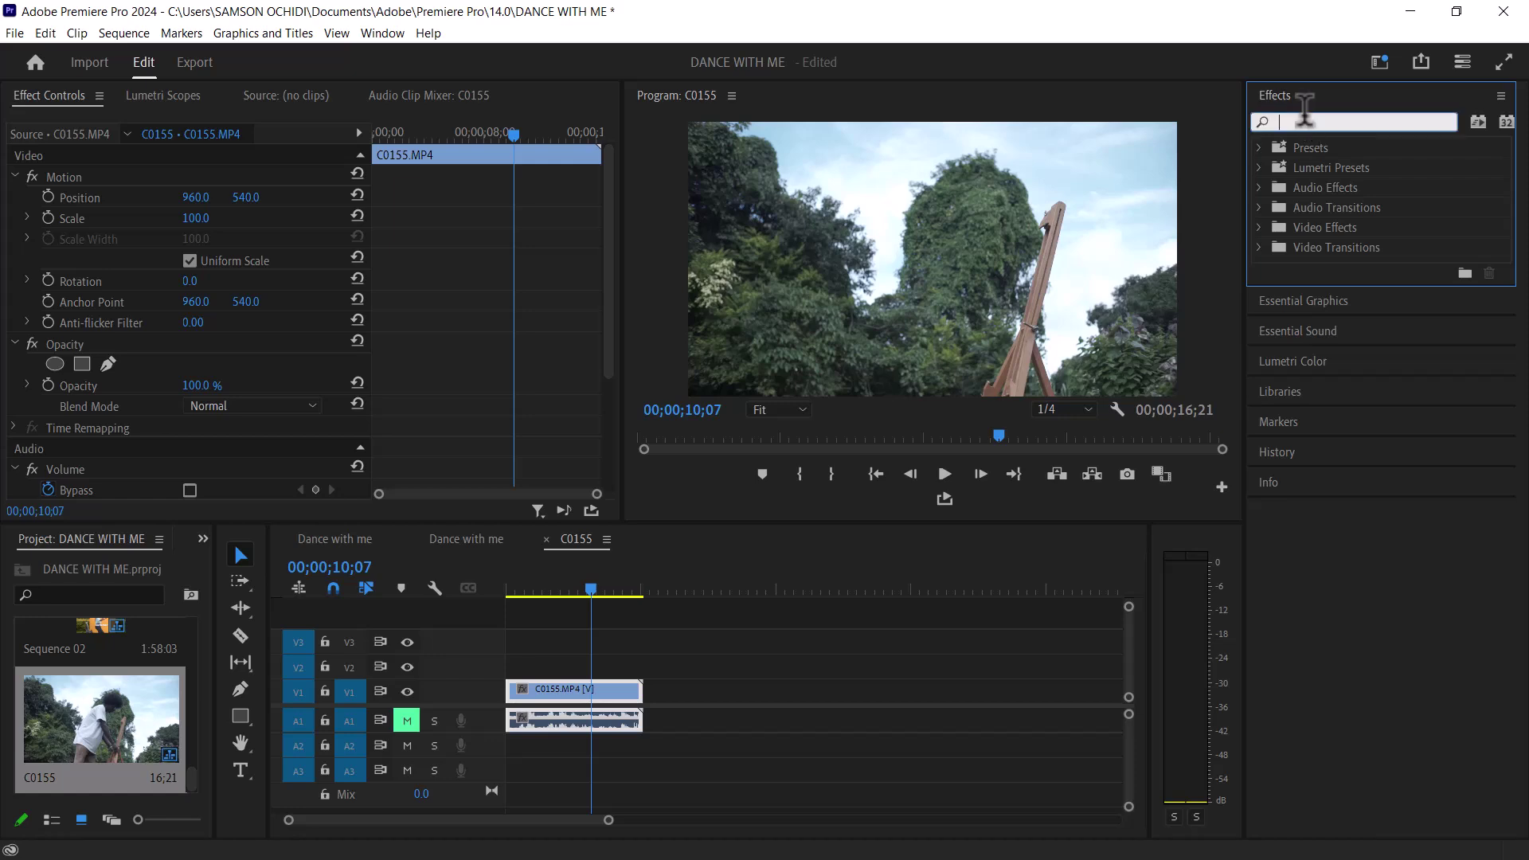
pyautogui.write('d')
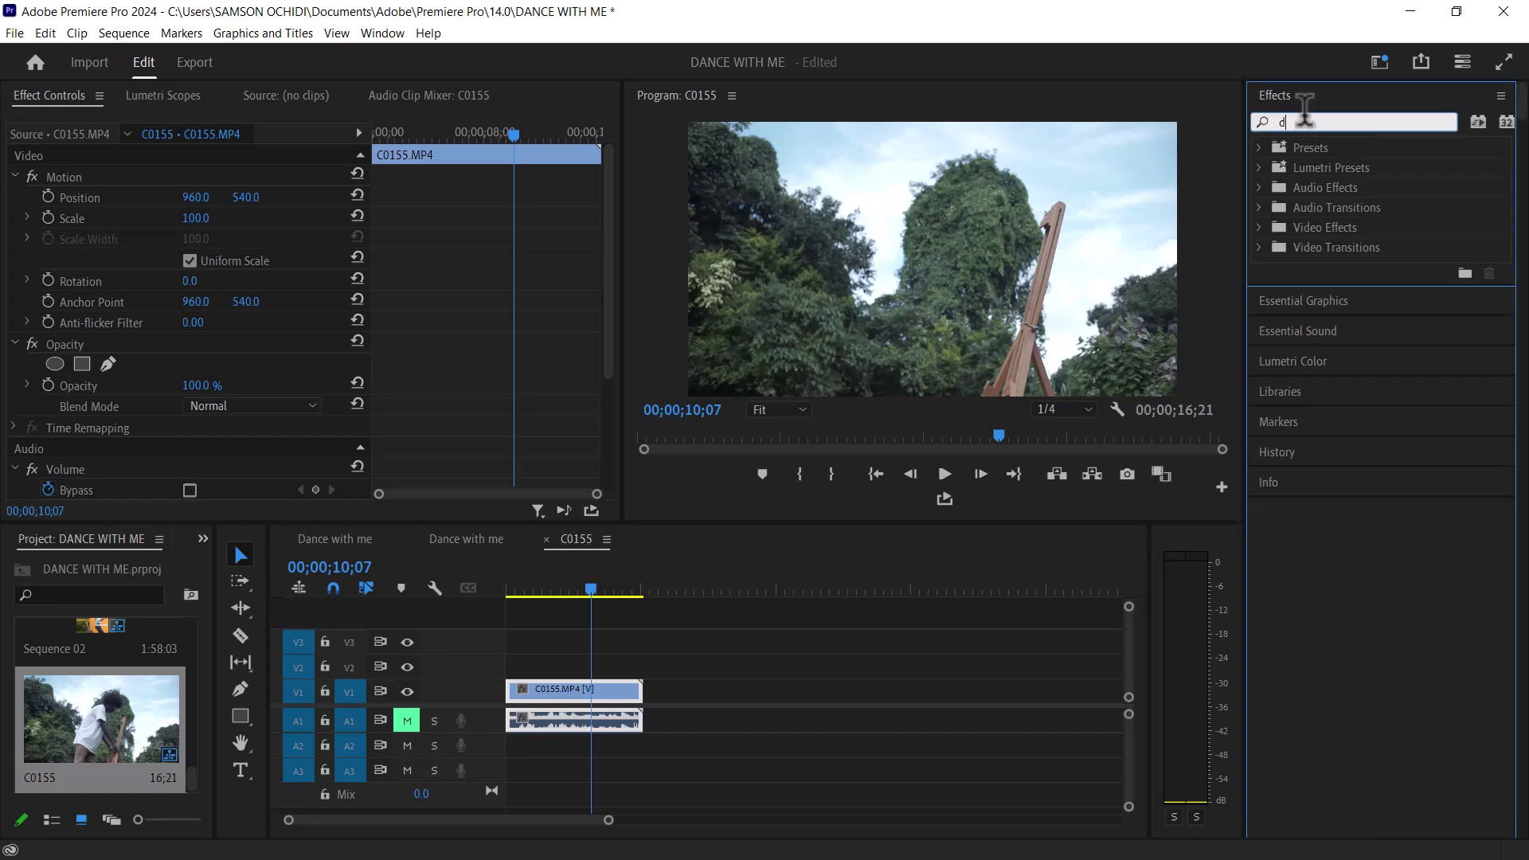
pyautogui.write('eh')
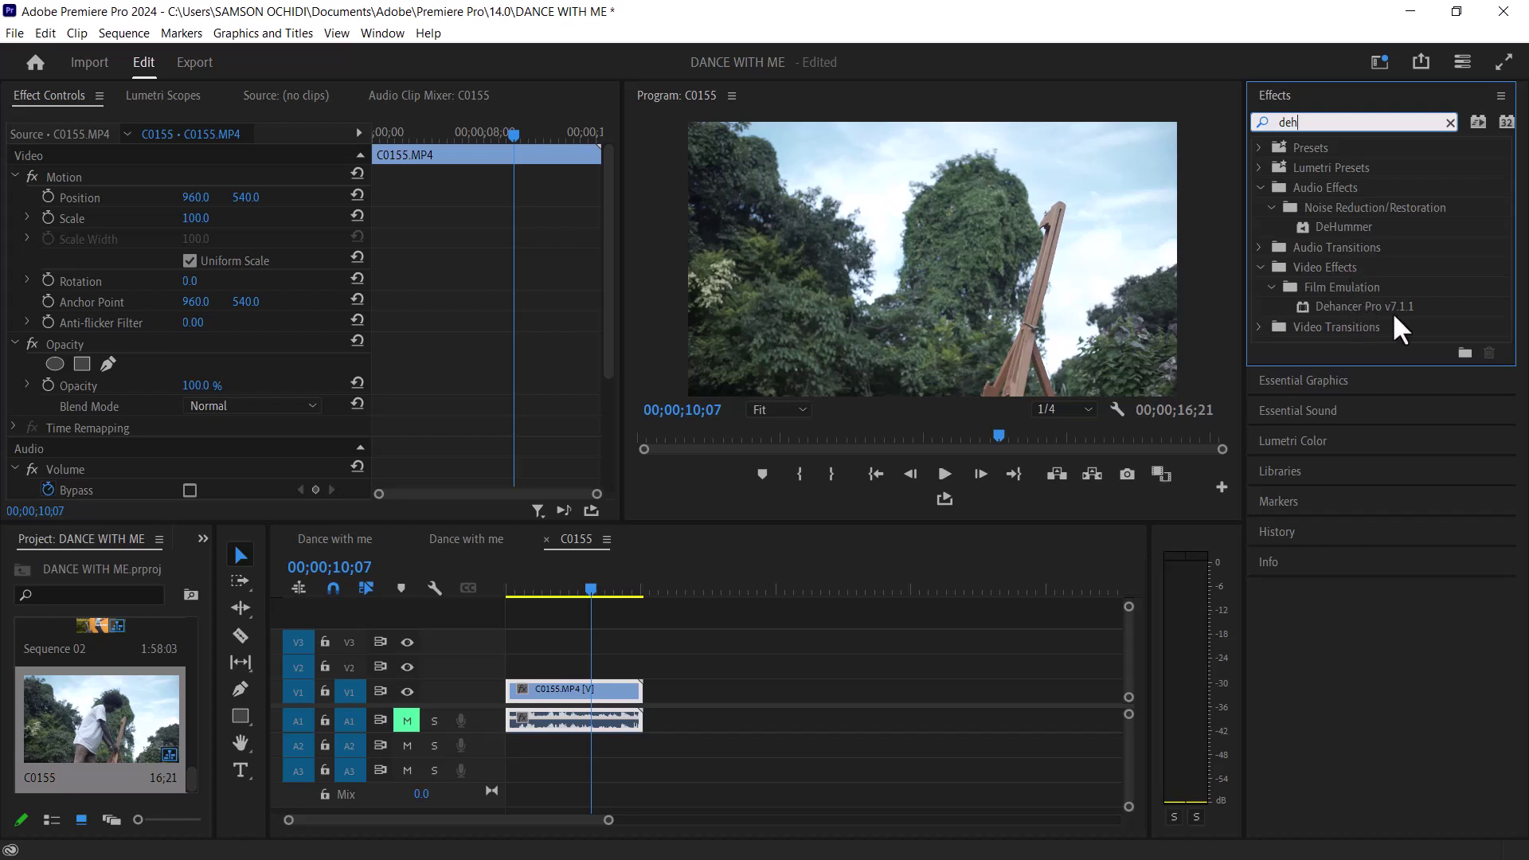
pyautogui.click(1373, 306)
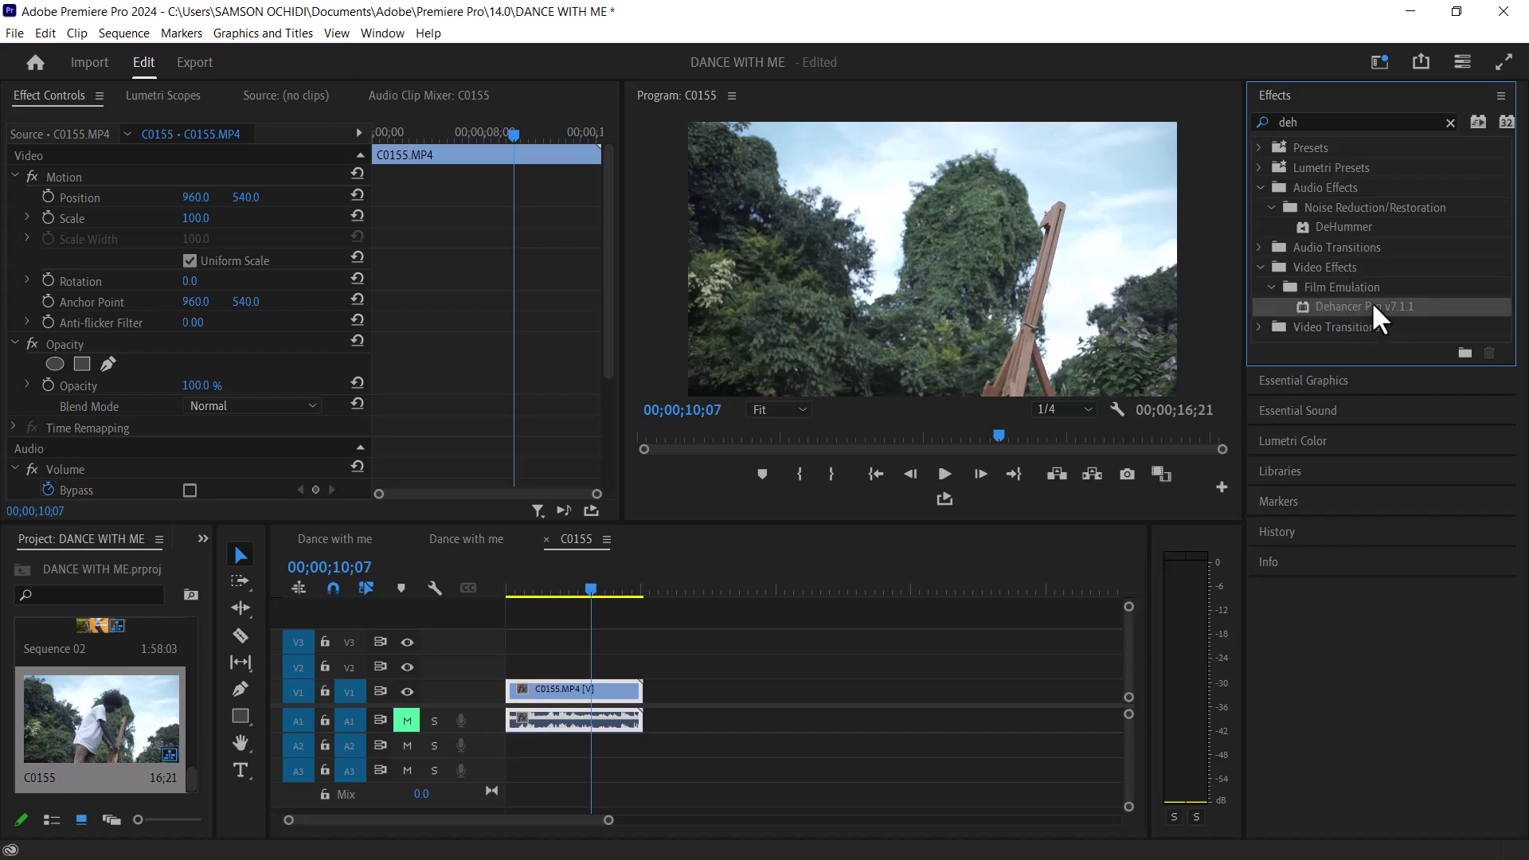
pyautogui.moveTo(738, 508); pyautogui.dragTo(595, 697)
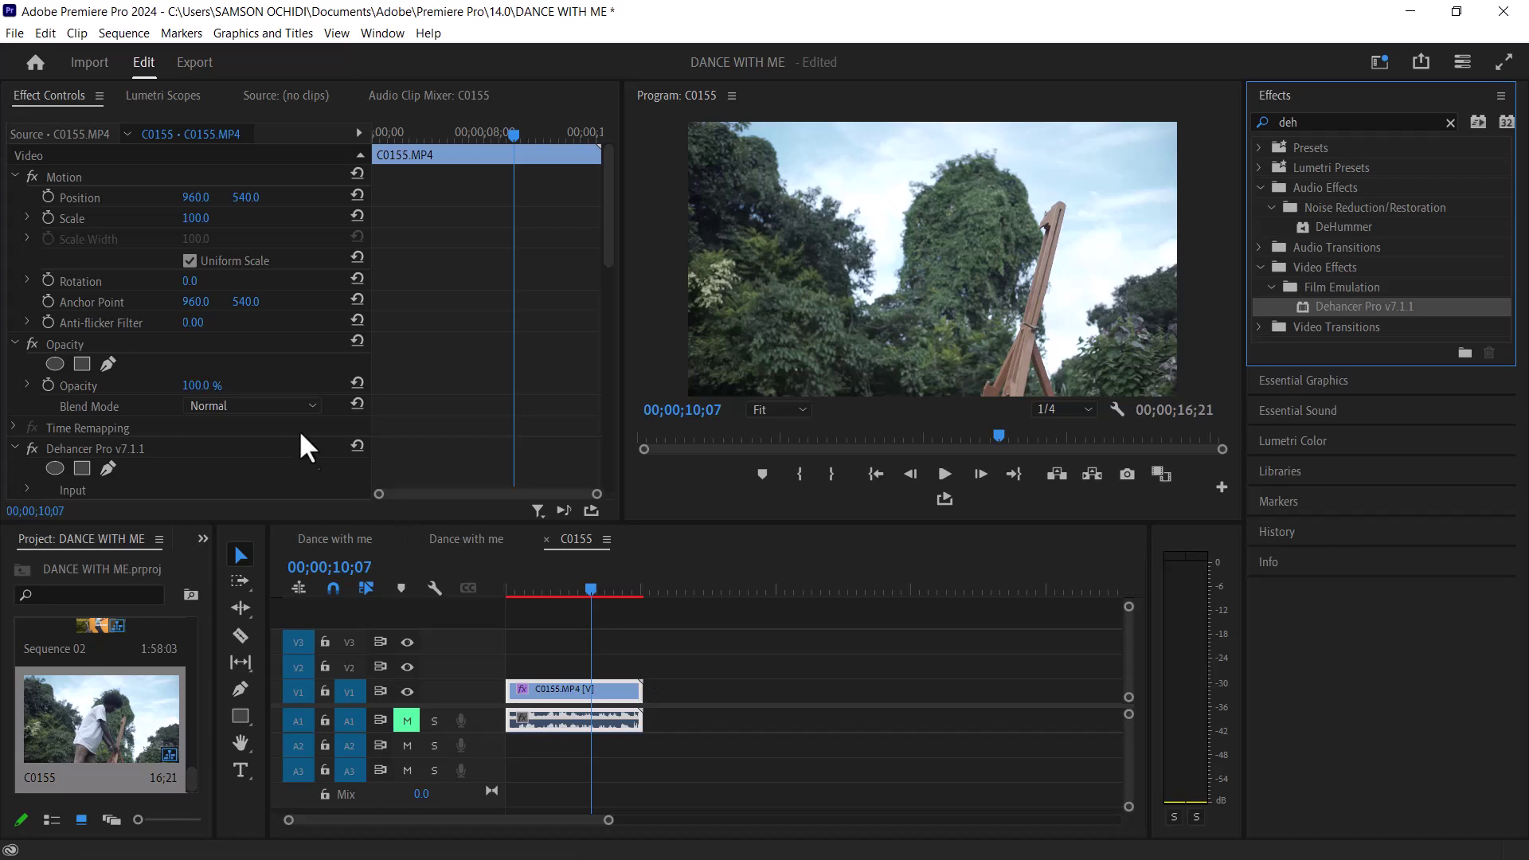
pyautogui.scroll(-1, 307, 470)
pyautogui.scroll(-2, 306, 470)
pyautogui.scroll(-2, 306, 470)
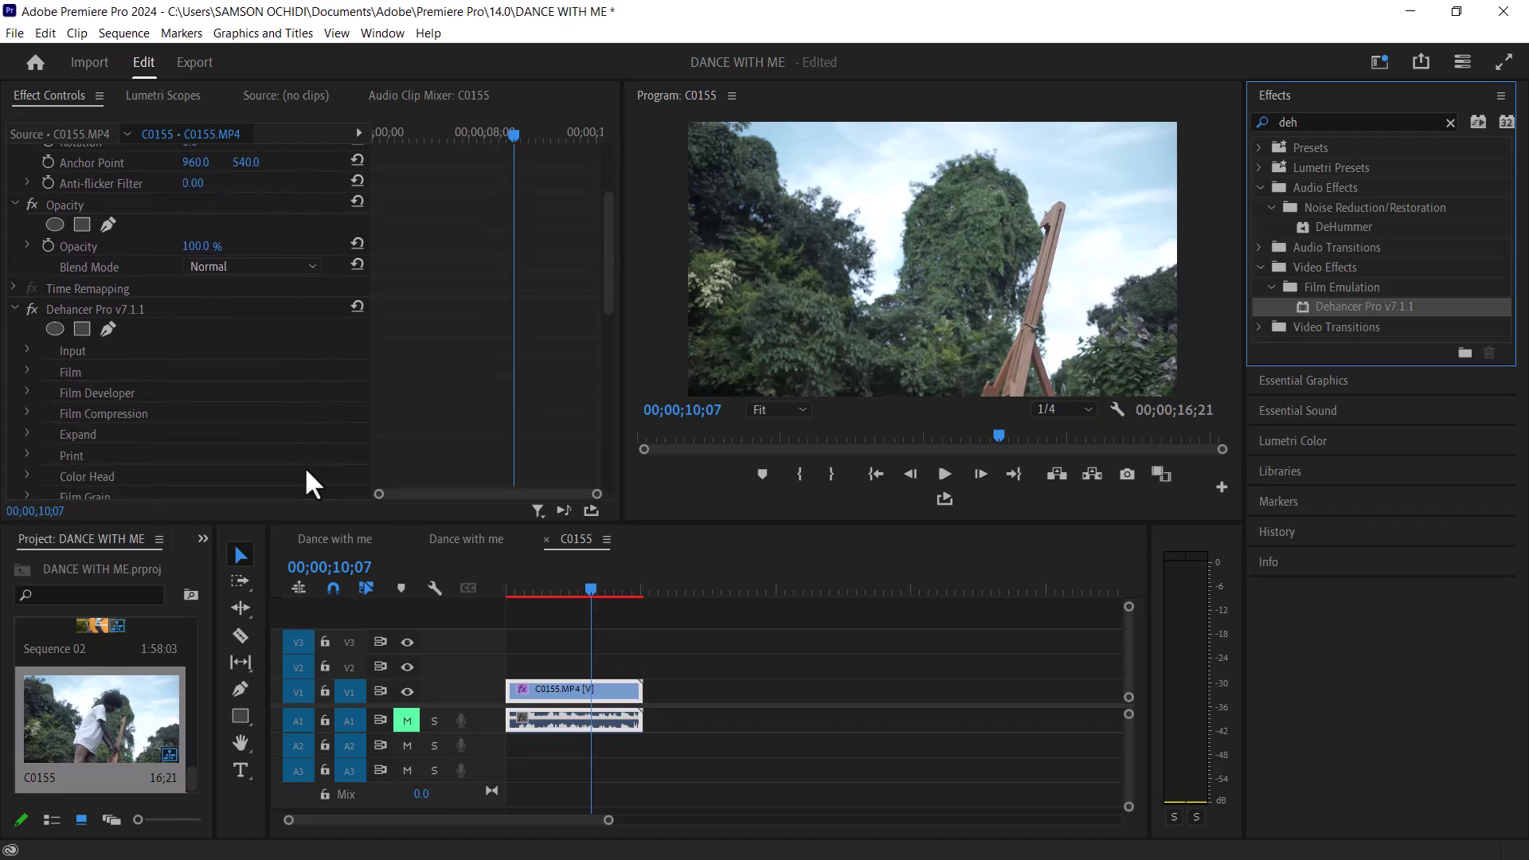
# Set Dehancer Pro's Input Source from Rec.709 to Choose Camera
pyautogui.click(28, 340)
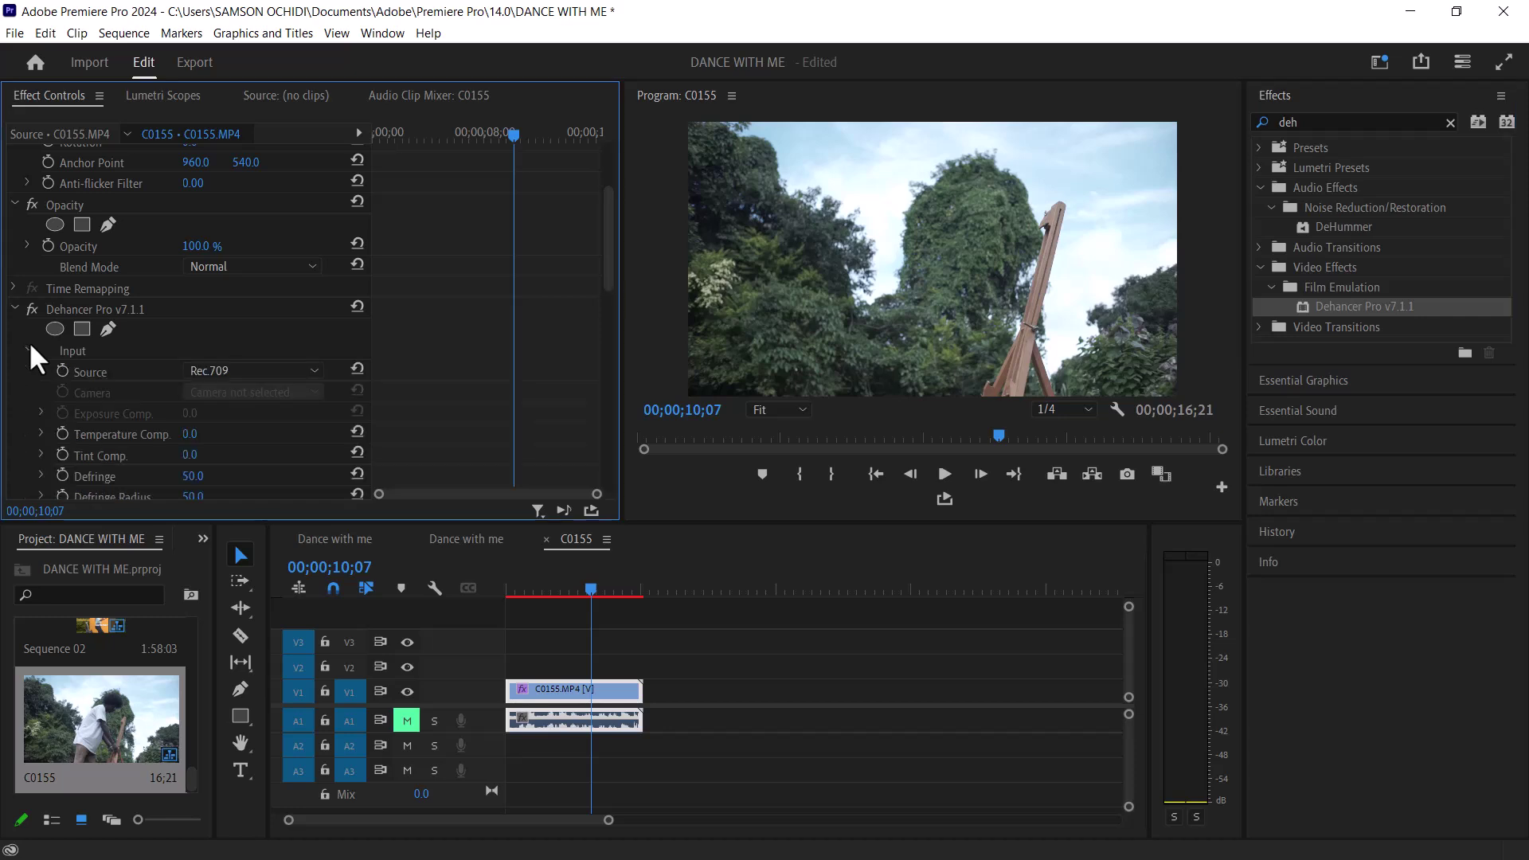
pyautogui.scroll(-3, 40, 370)
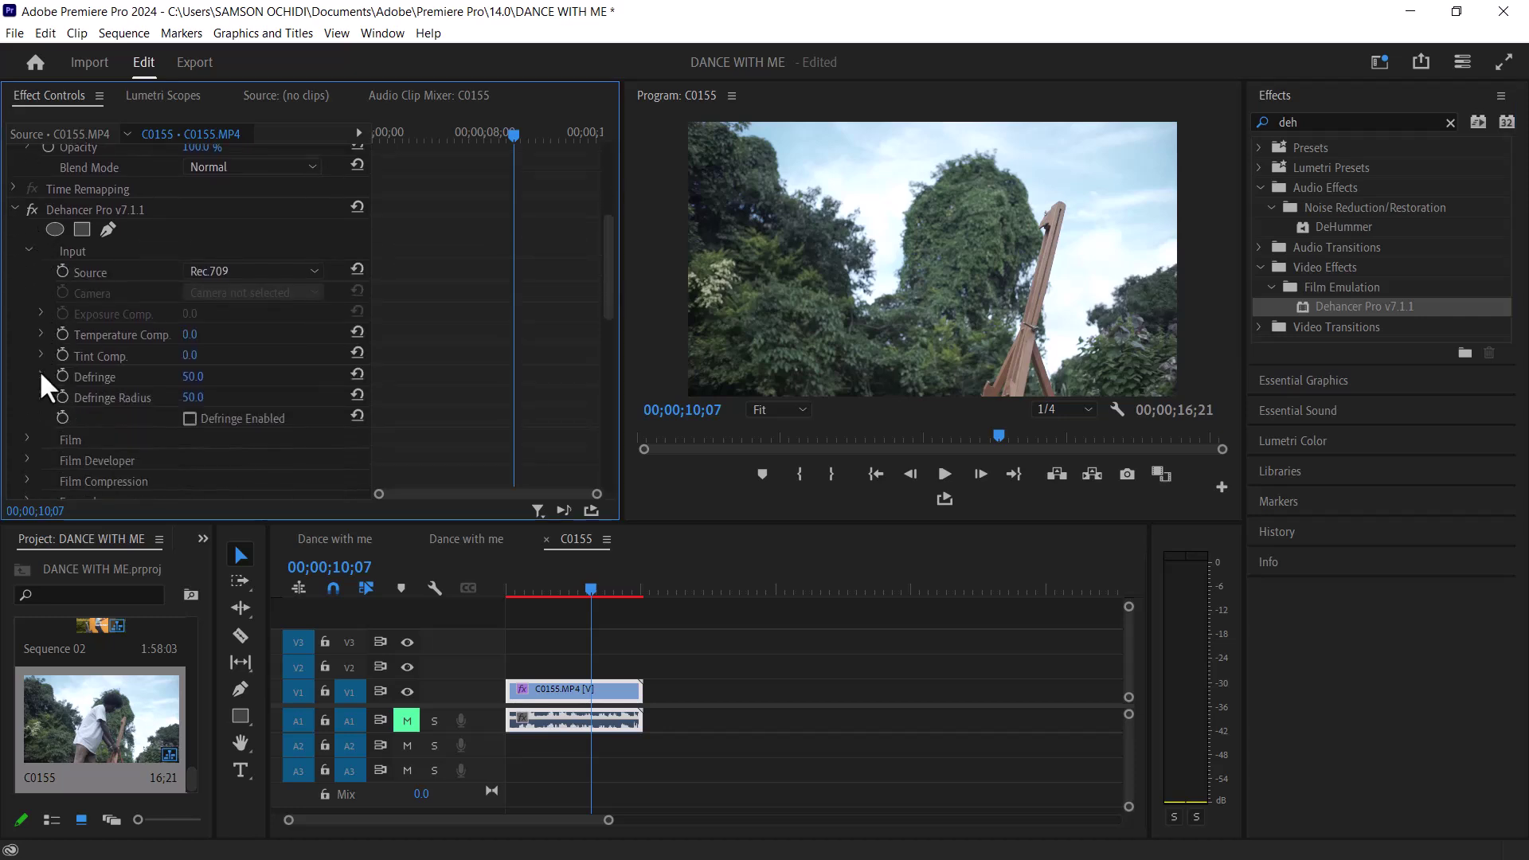
pyautogui.click(221, 272)
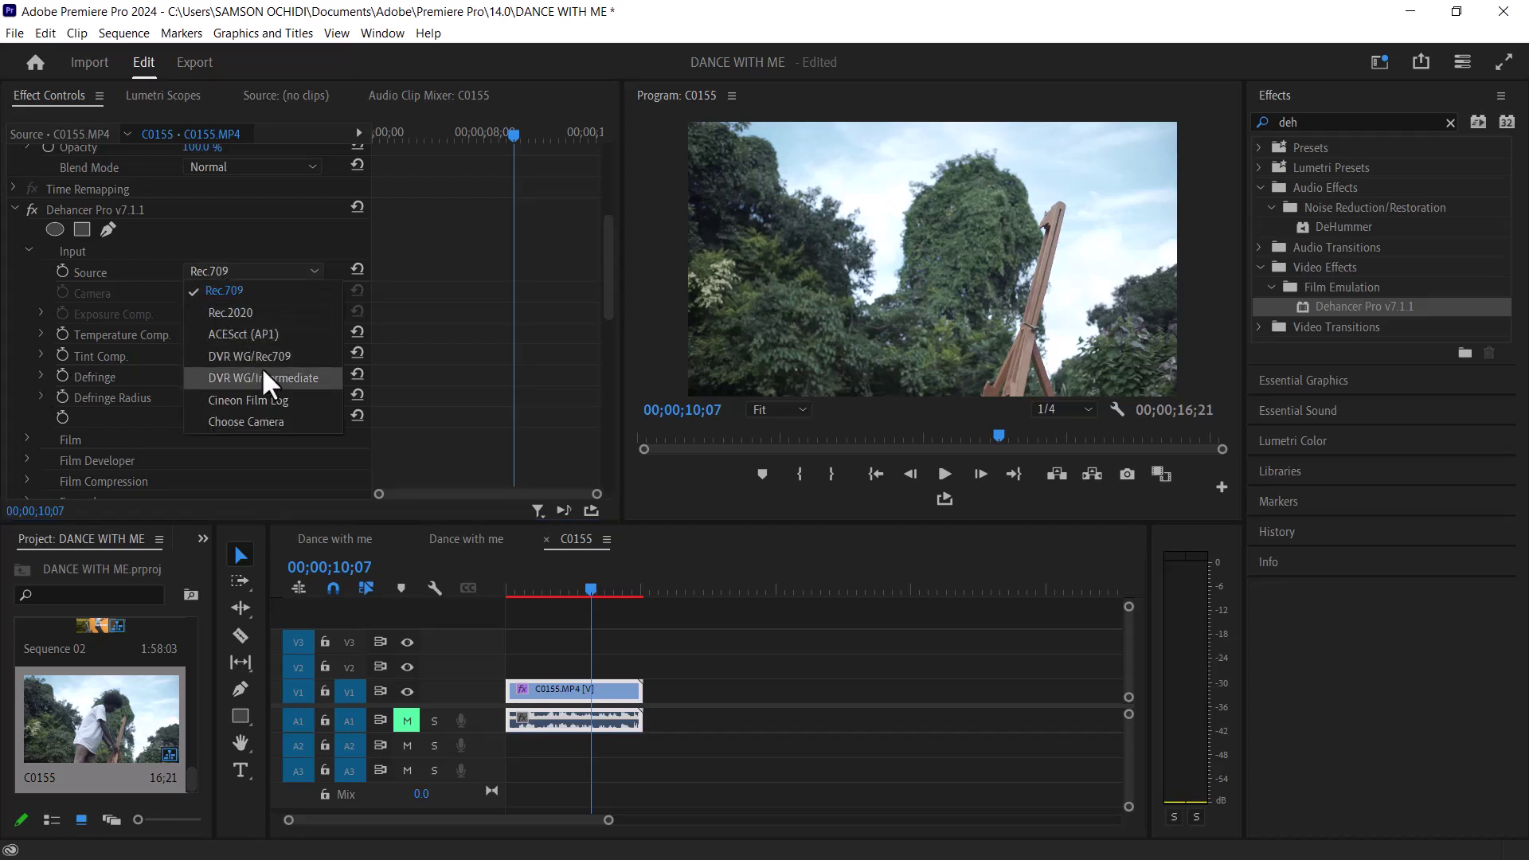
pyautogui.click(279, 423)
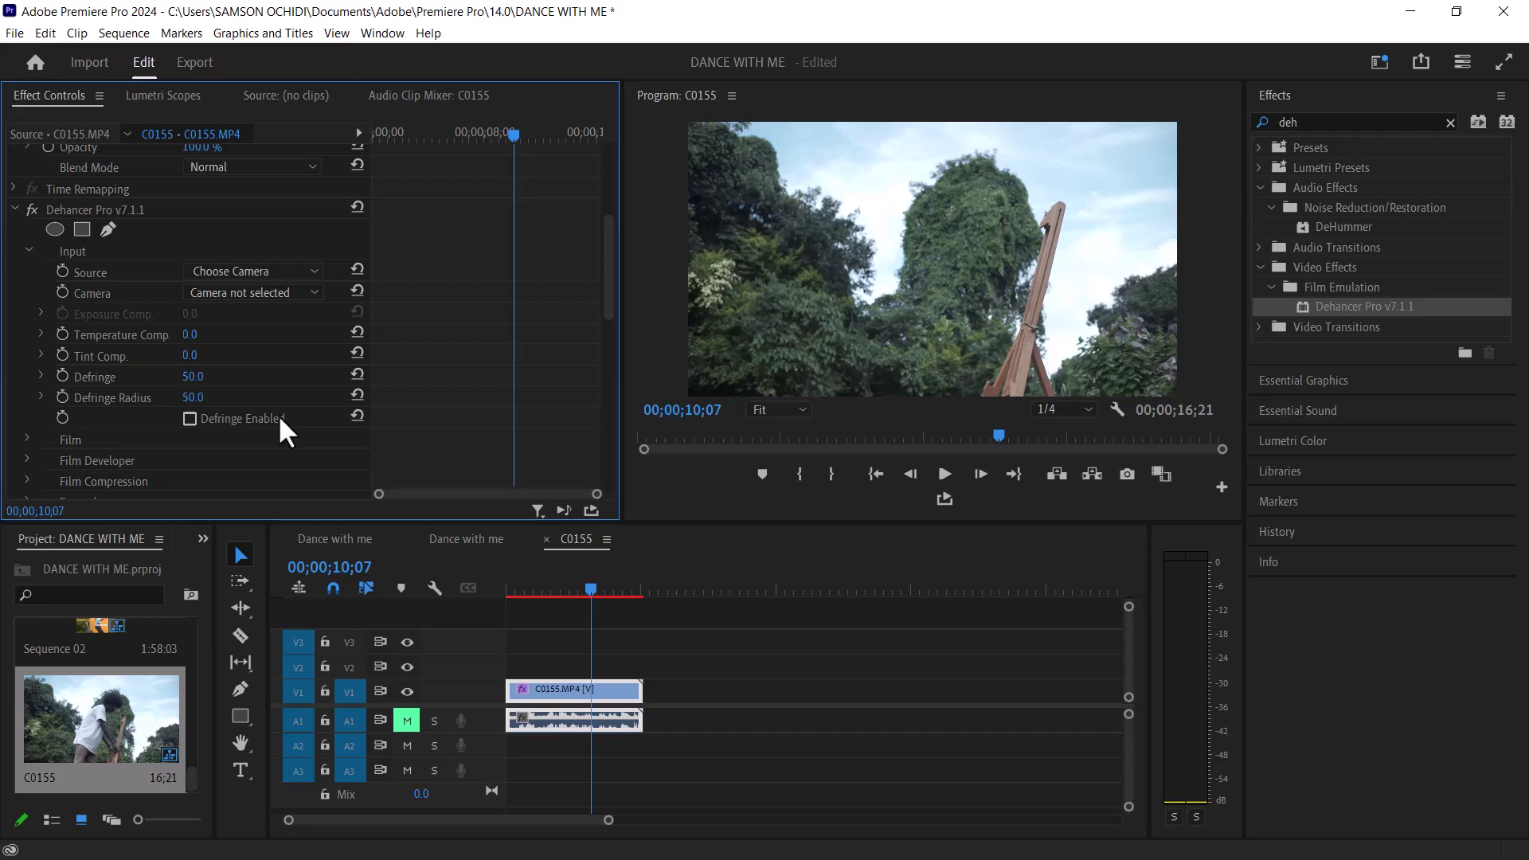
# Browse the camera profile list, then reopen the Input Source options
pyautogui.click(282, 305)
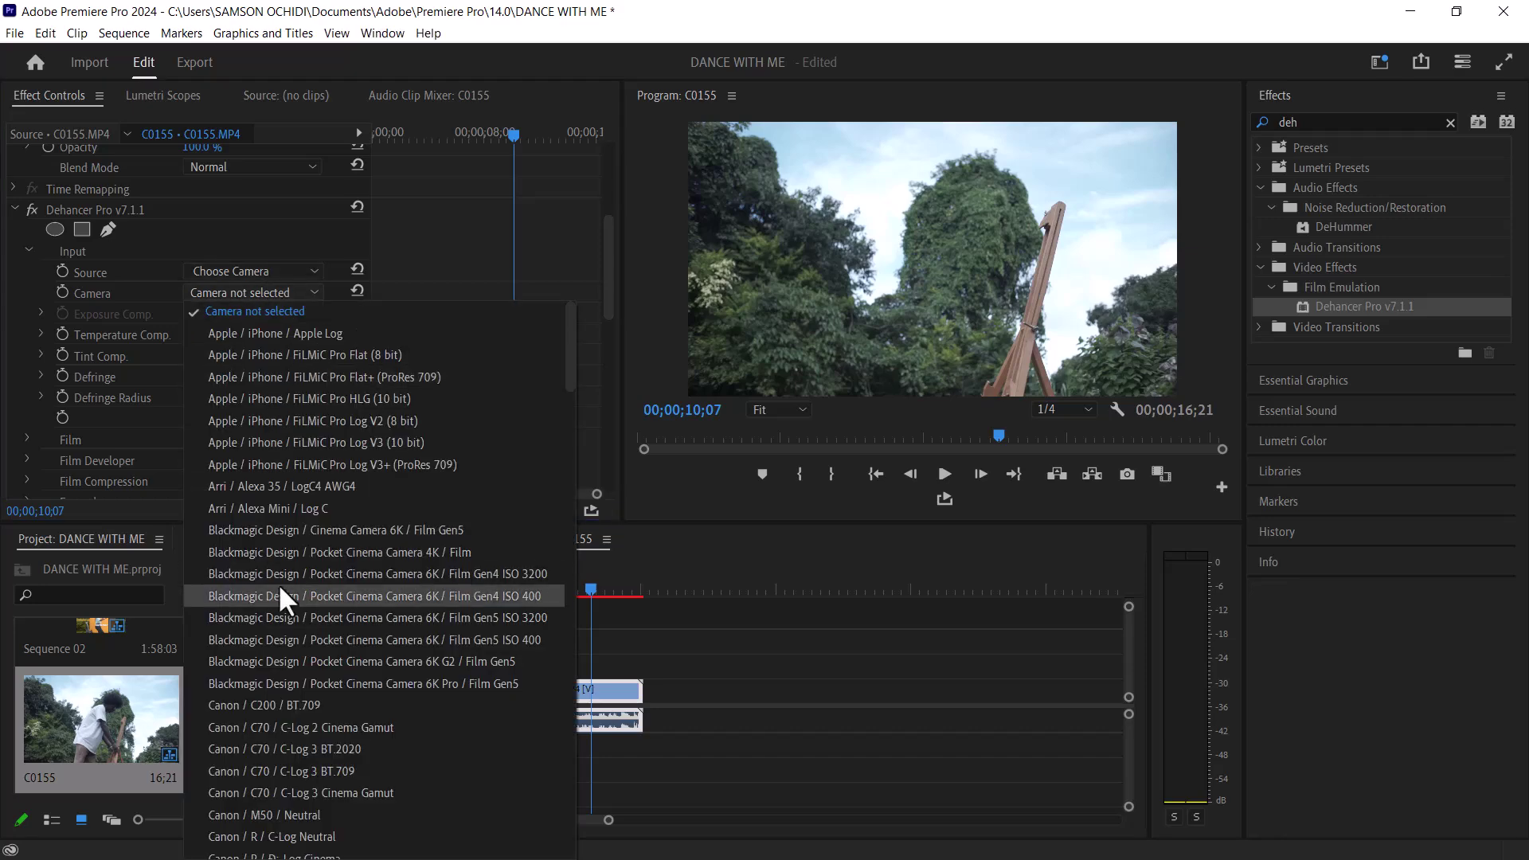
pyautogui.scroll(-5, 278, 583)
pyautogui.scroll(-6, 278, 584)
pyautogui.scroll(-6, 279, 583)
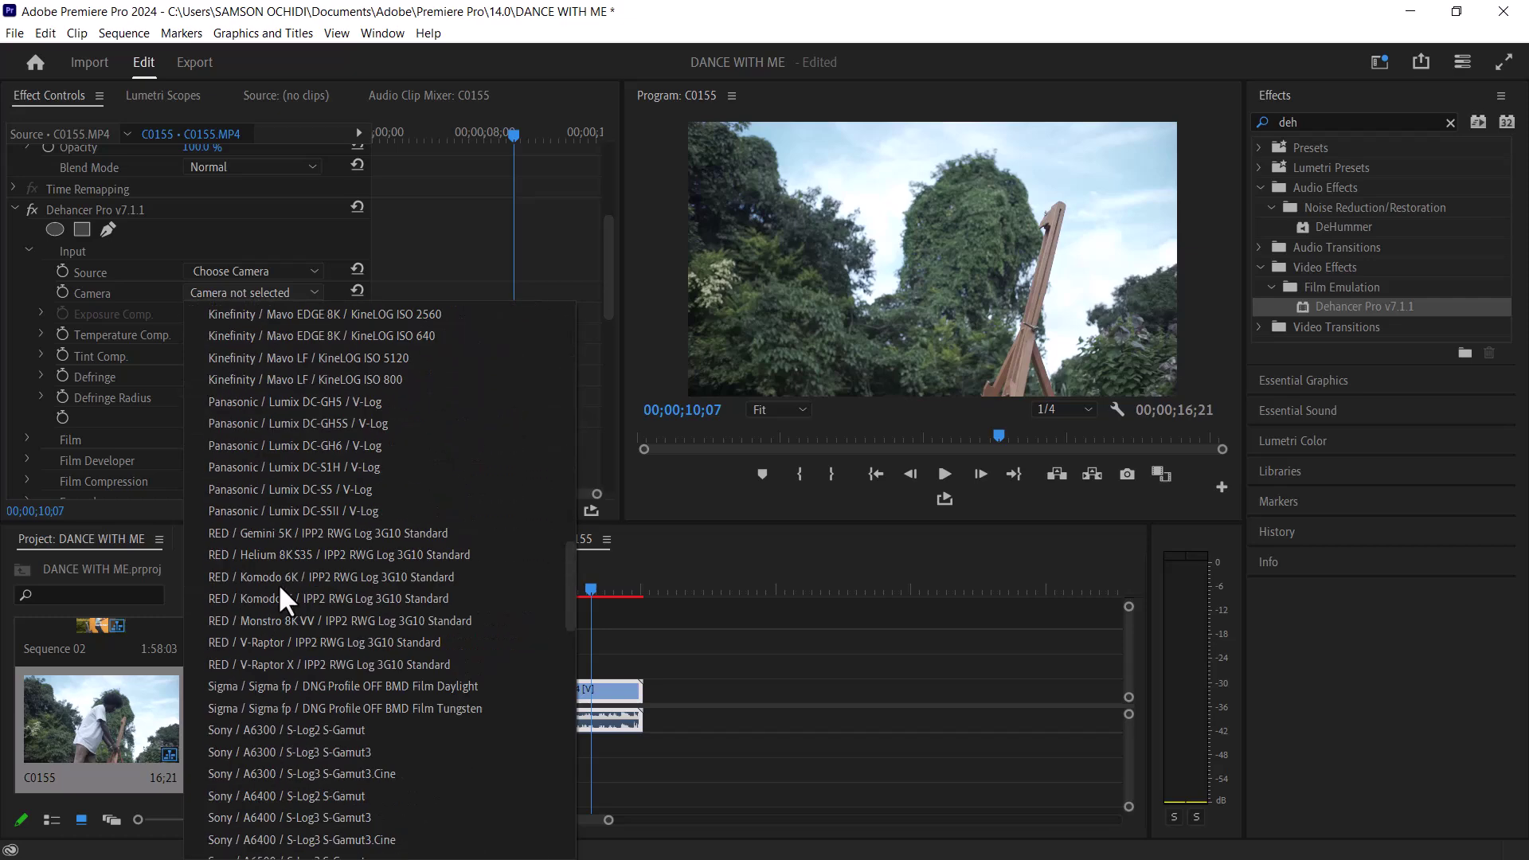
pyautogui.scroll(-1, 278, 583)
pyautogui.scroll(-1, 278, 583)
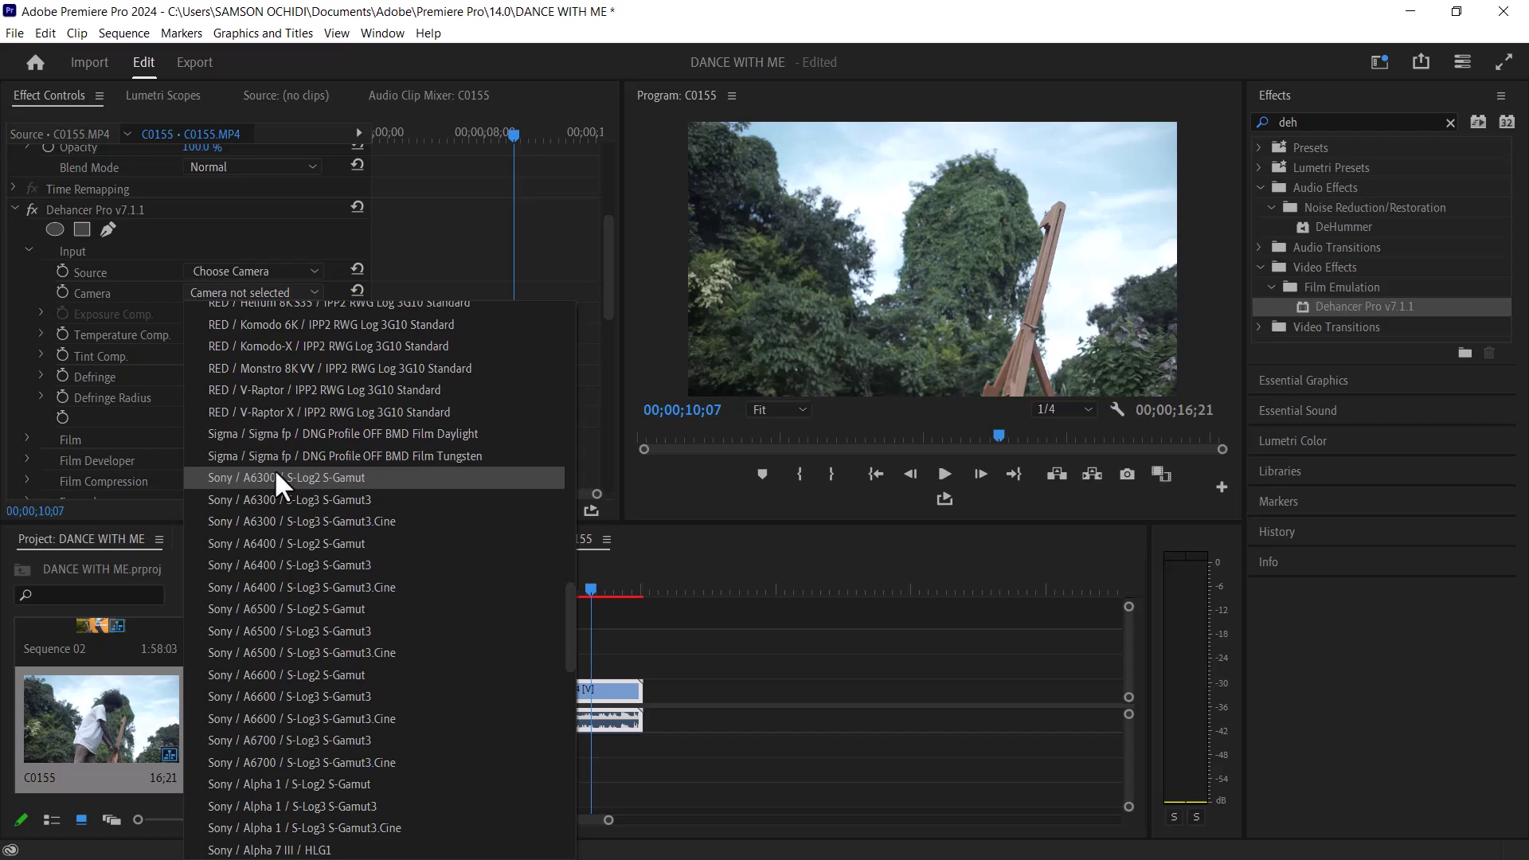
pyautogui.scroll(-1, 273, 471)
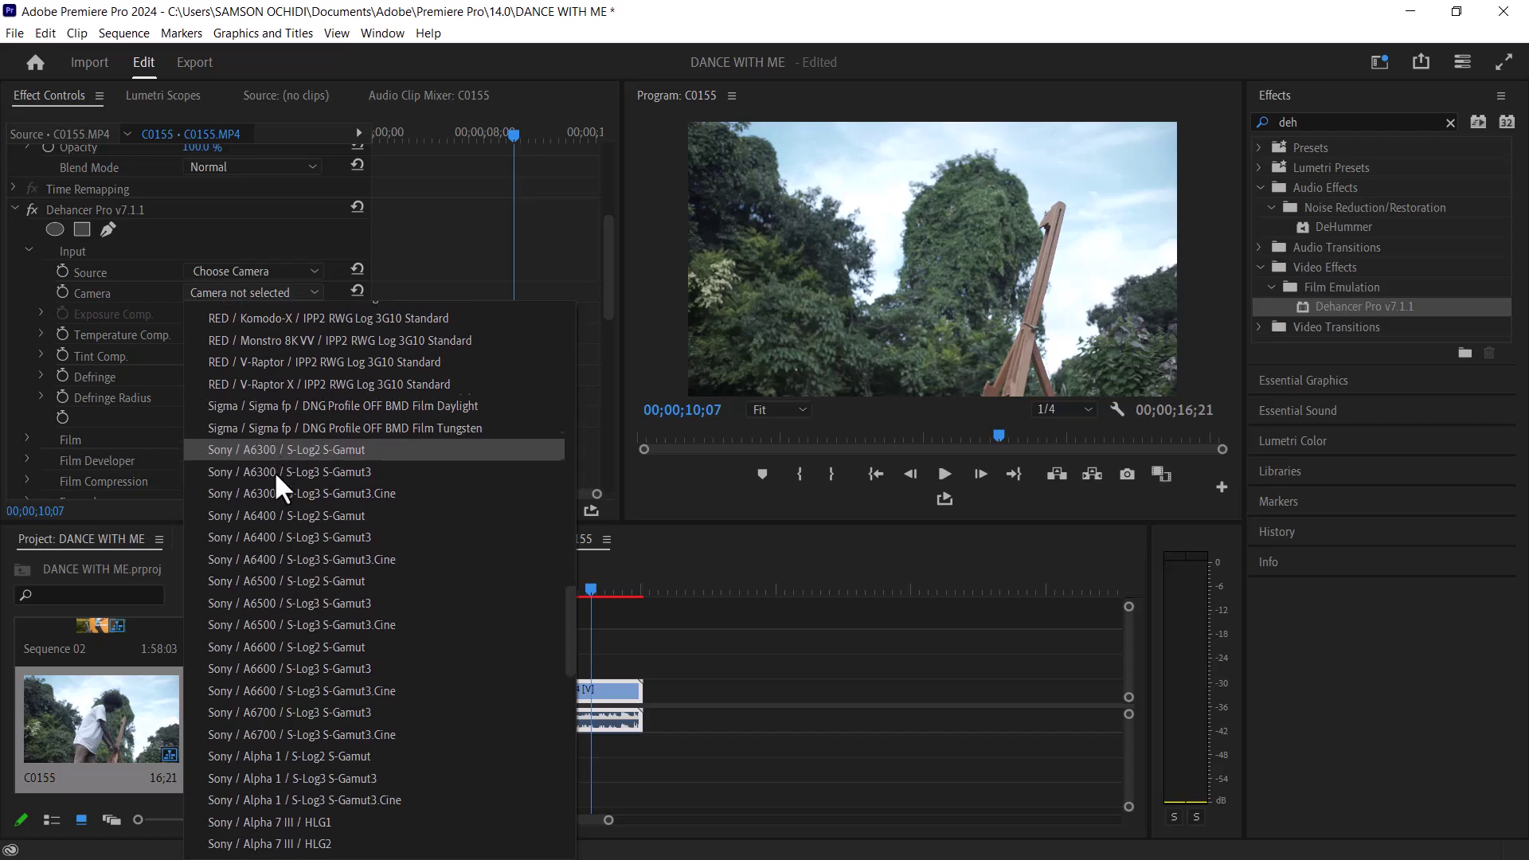
pyautogui.scroll(-2, 274, 470)
pyautogui.scroll(-2, 274, 471)
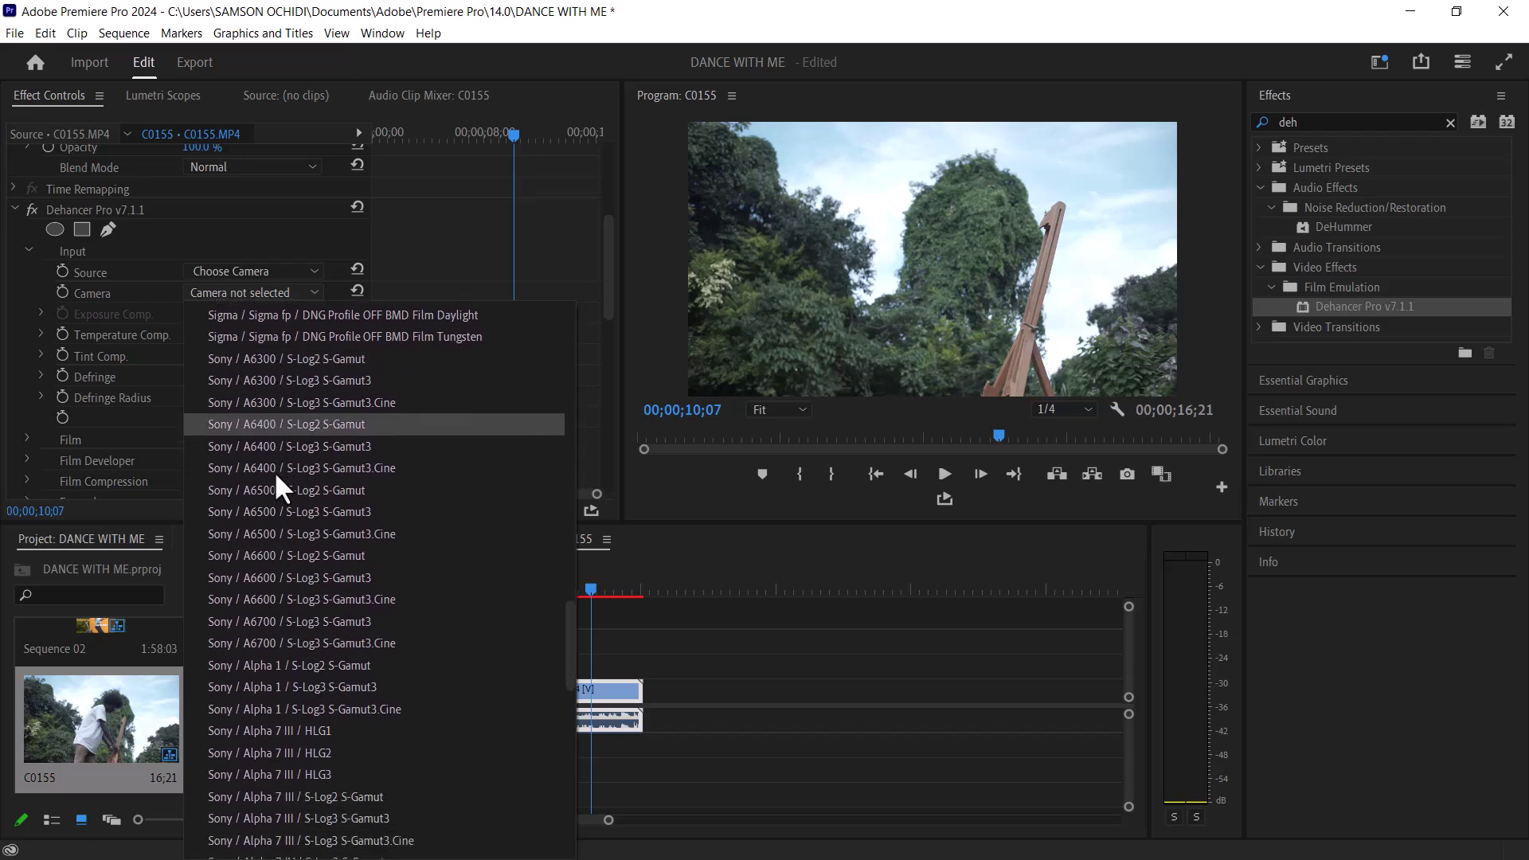
pyautogui.scroll(-4, 274, 471)
pyautogui.scroll(-6, 274, 471)
pyautogui.scroll(-2, 273, 471)
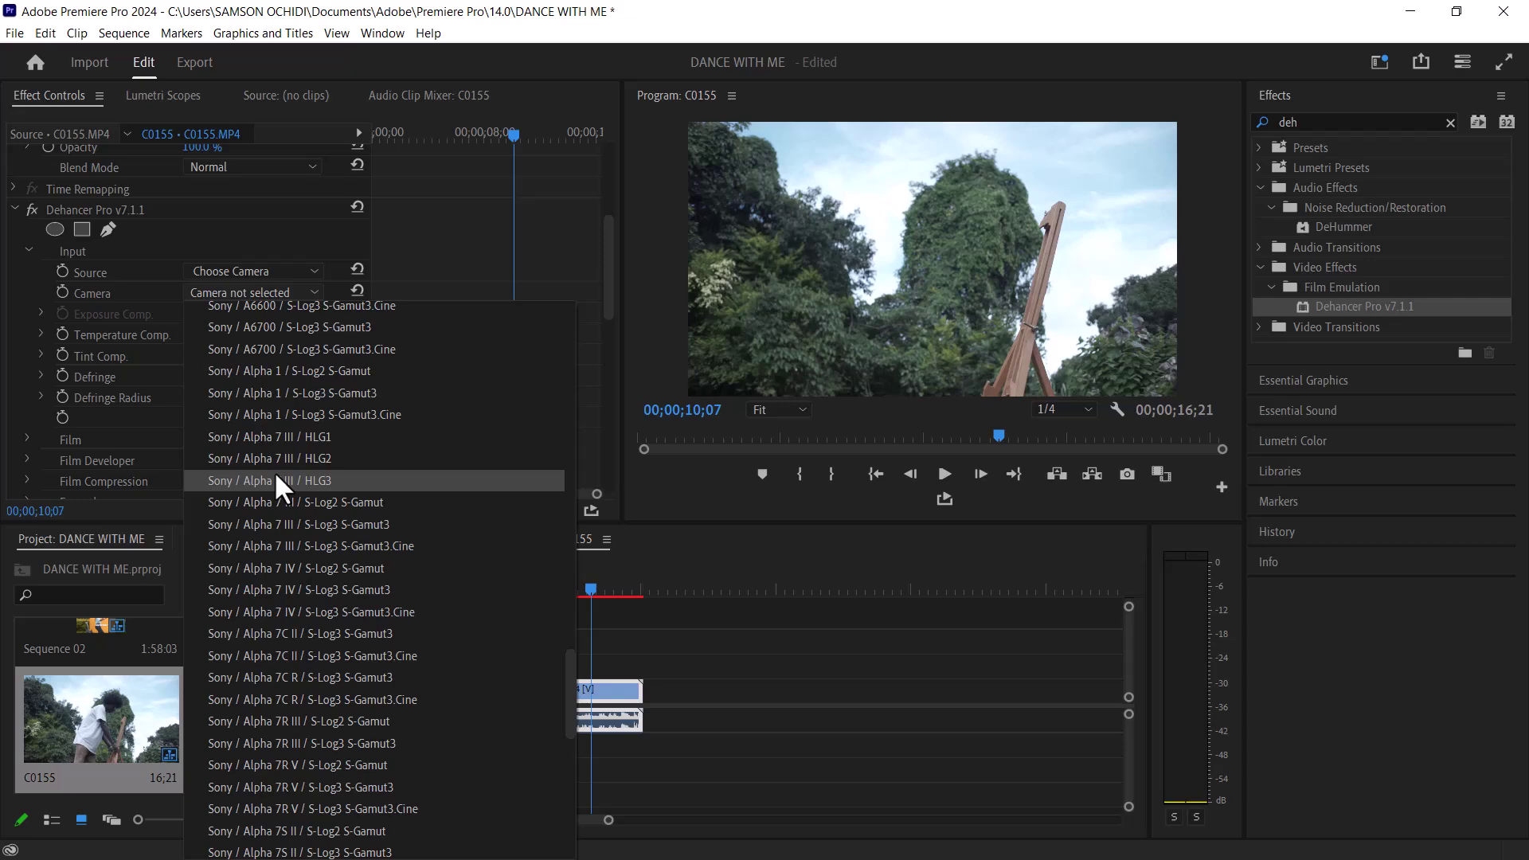
pyautogui.scroll(-3, 274, 472)
pyautogui.scroll(-1, 273, 471)
pyautogui.scroll(-2, 273, 471)
pyautogui.scroll(-1, 274, 472)
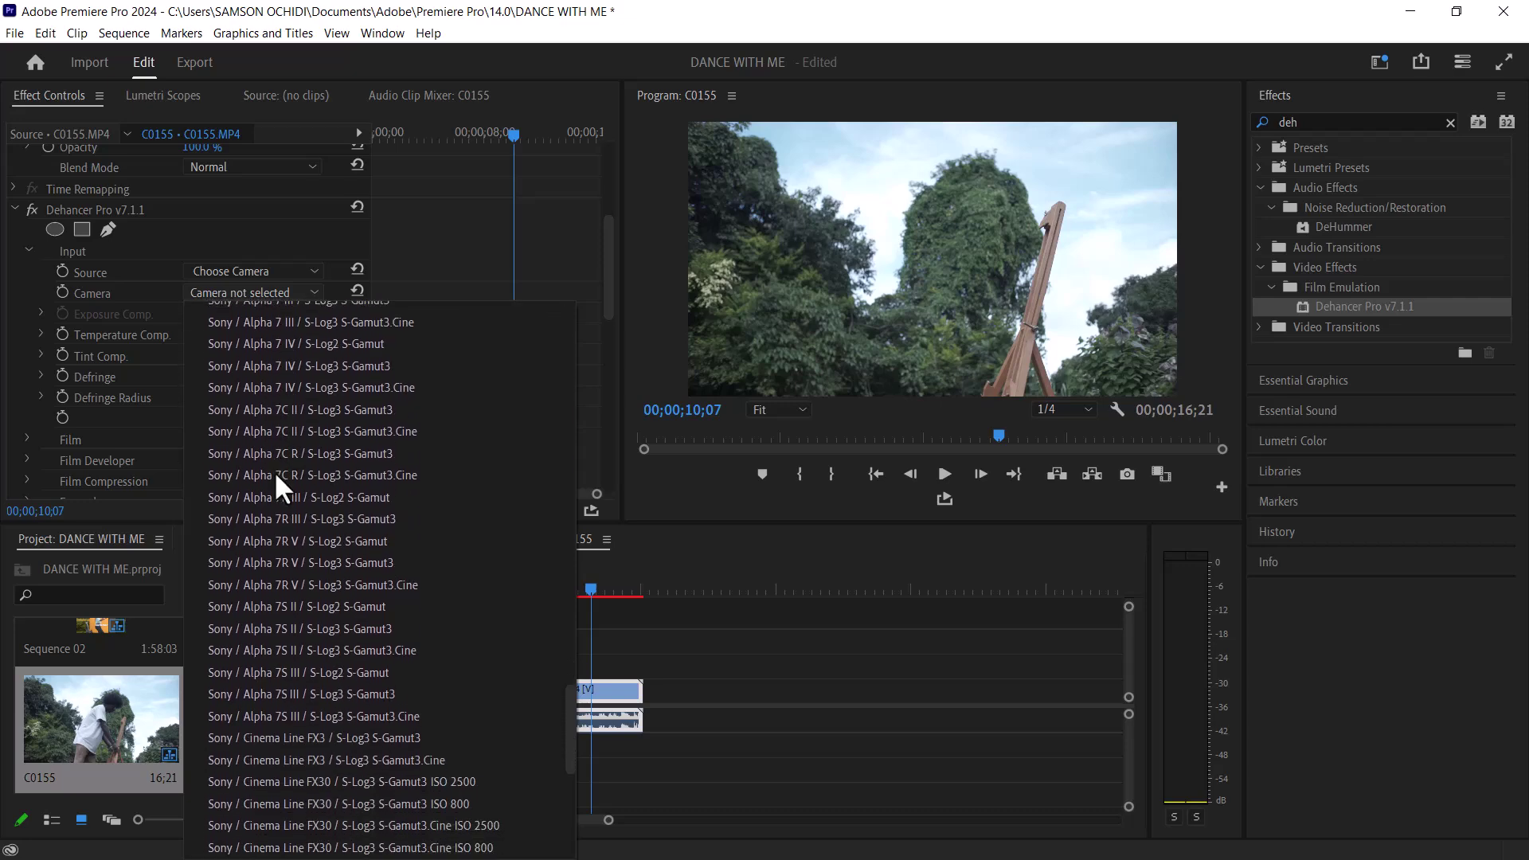
pyautogui.scroll(-3, 273, 471)
pyautogui.scroll(-2, 274, 471)
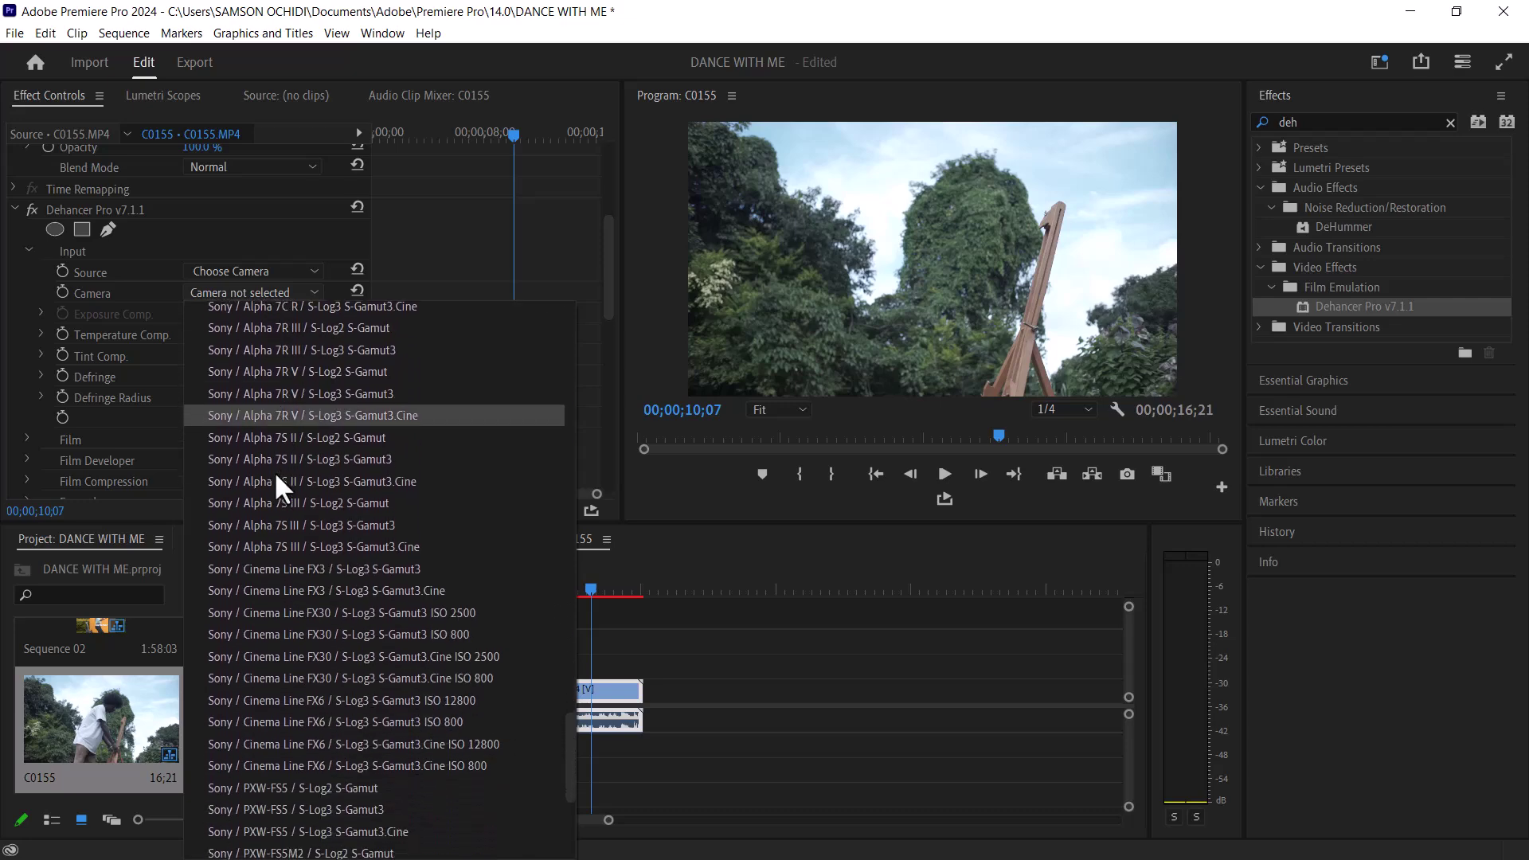
pyautogui.scroll(-1, 274, 471)
pyautogui.scroll(-2, 274, 471)
pyautogui.scroll(10, 274, 471)
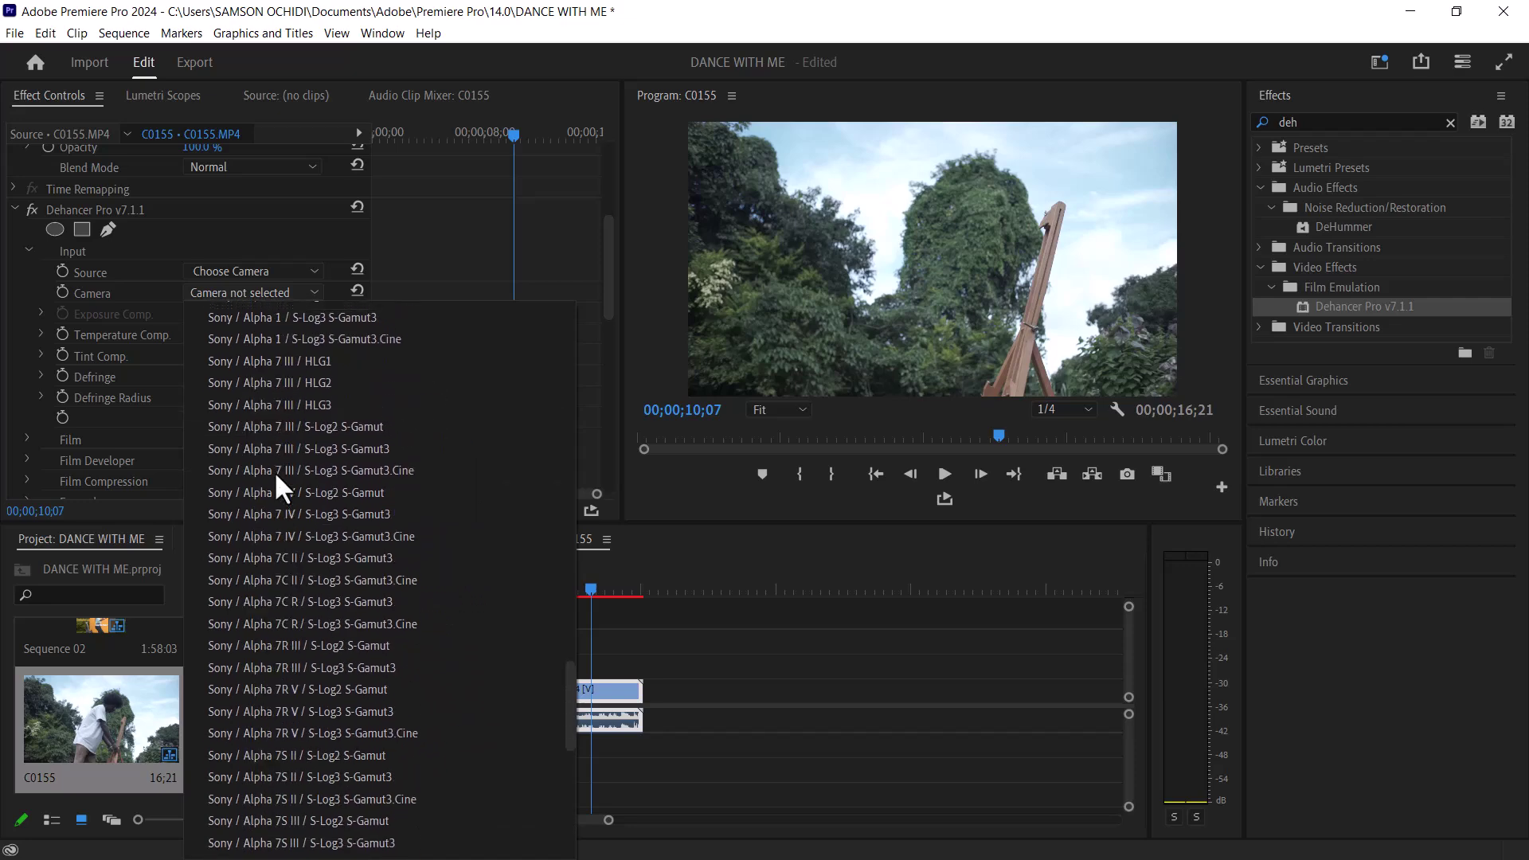
pyautogui.scroll(2, 274, 471)
pyautogui.scroll(1, 274, 470)
pyautogui.scroll(4, 274, 472)
pyautogui.scroll(1, 274, 471)
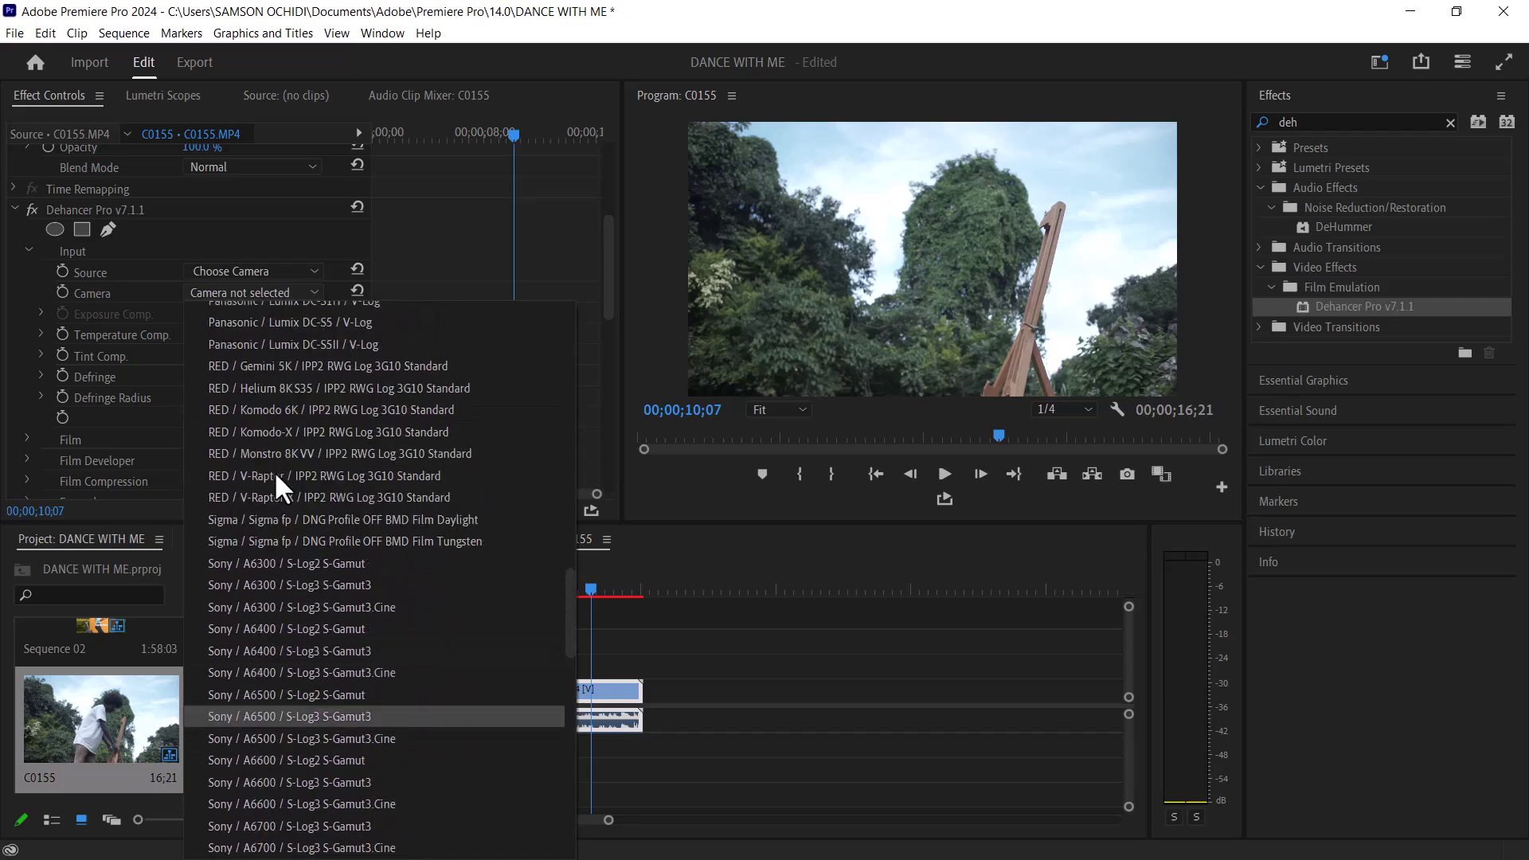
pyautogui.scroll(1, 275, 470)
pyautogui.scroll(1, 275, 470)
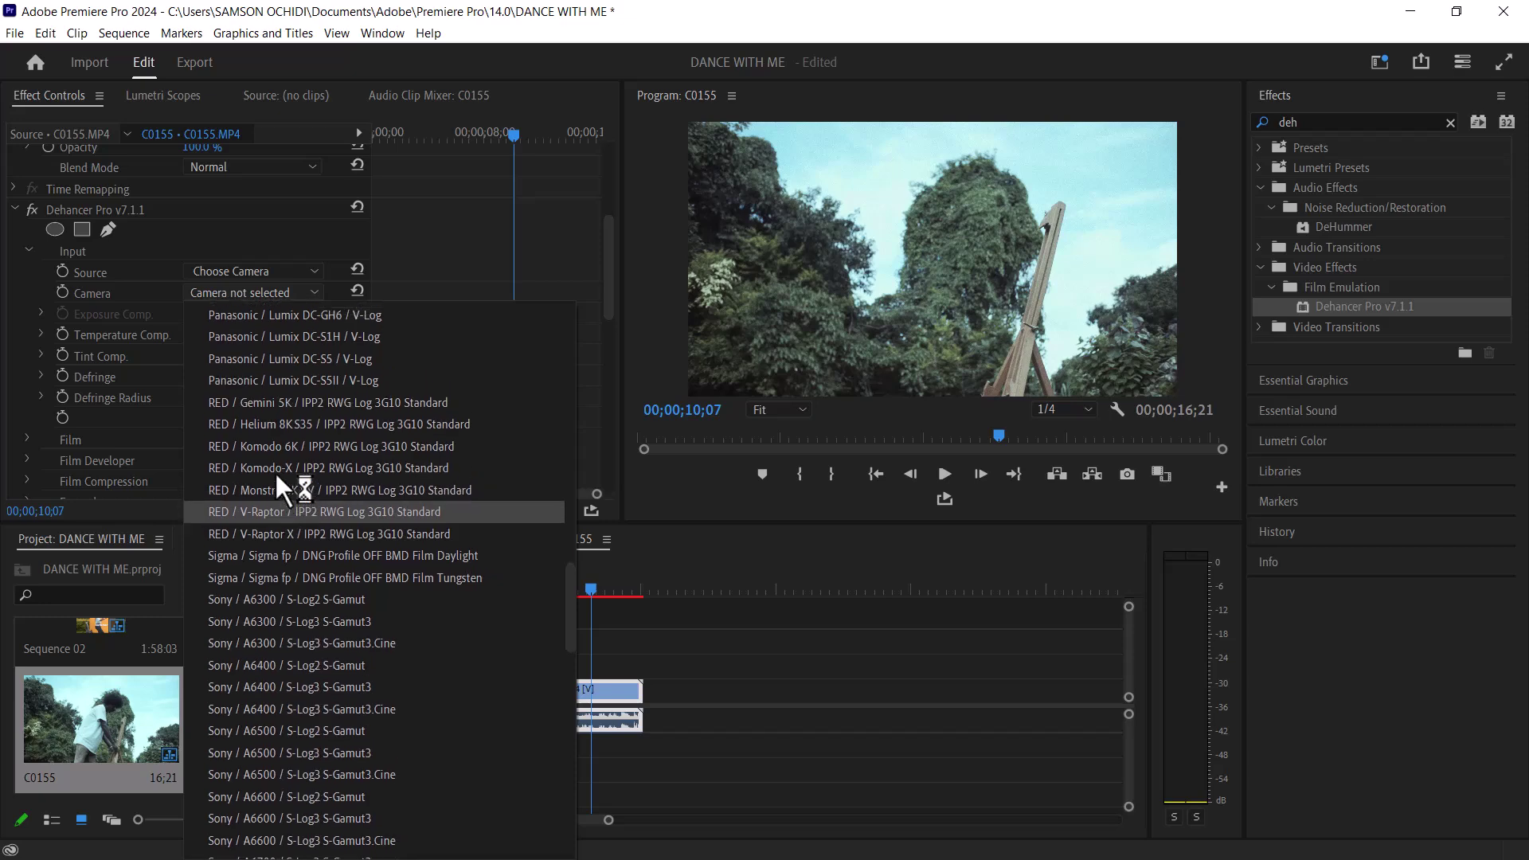
pyautogui.scroll(4, 275, 472)
pyautogui.scroll(1, 274, 472)
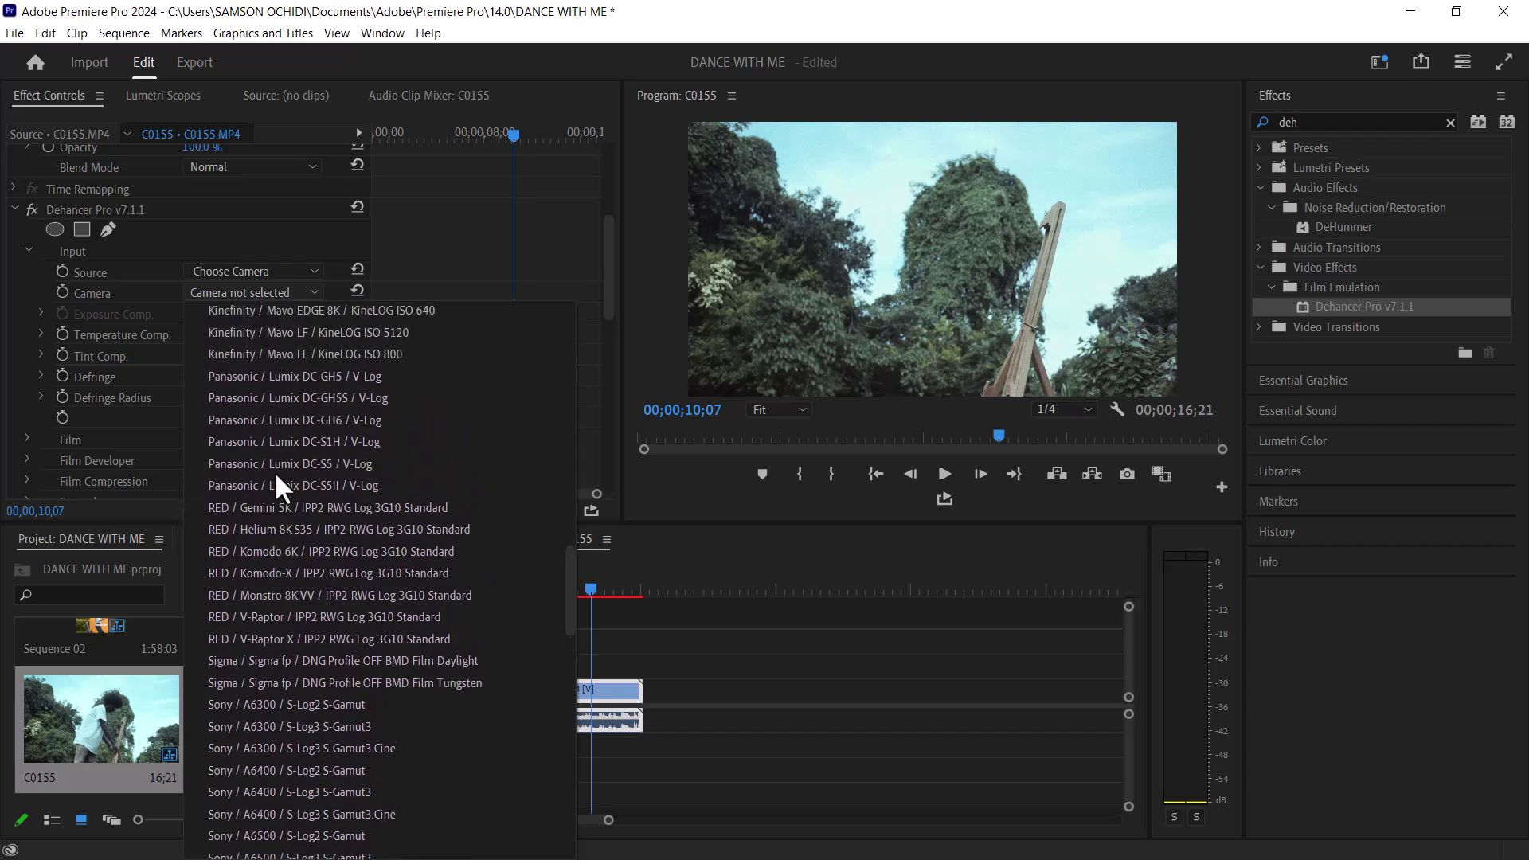
pyautogui.scroll(5, 274, 471)
pyautogui.scroll(3, 274, 471)
pyautogui.scroll(8, 274, 472)
pyautogui.scroll(9, 273, 471)
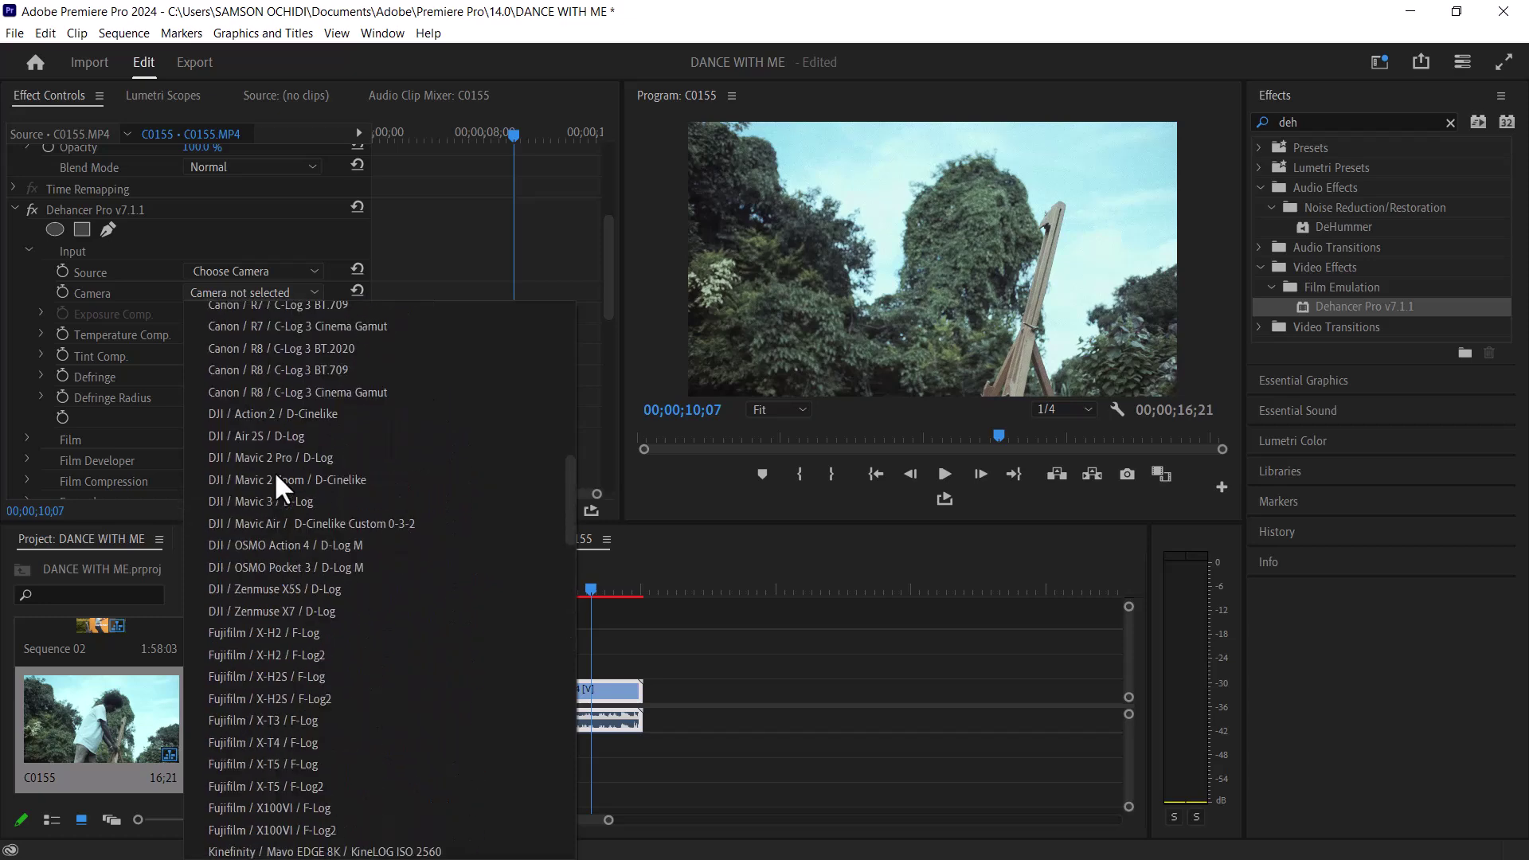
pyautogui.scroll(12, 274, 471)
pyautogui.scroll(8, 274, 471)
pyautogui.scroll(10, 274, 471)
pyautogui.scroll(2, 273, 472)
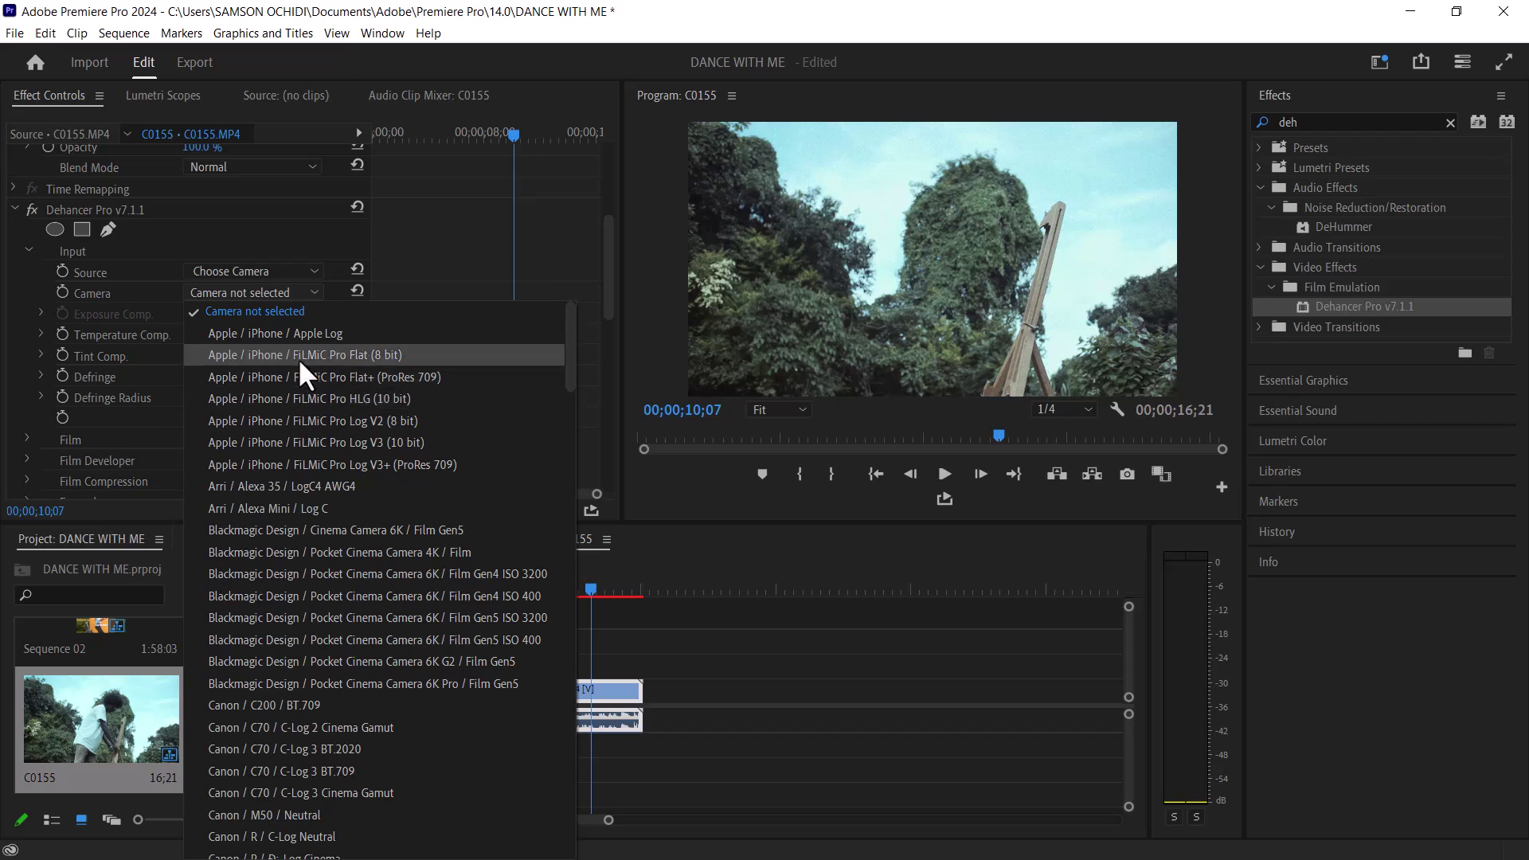
pyautogui.click(271, 274)
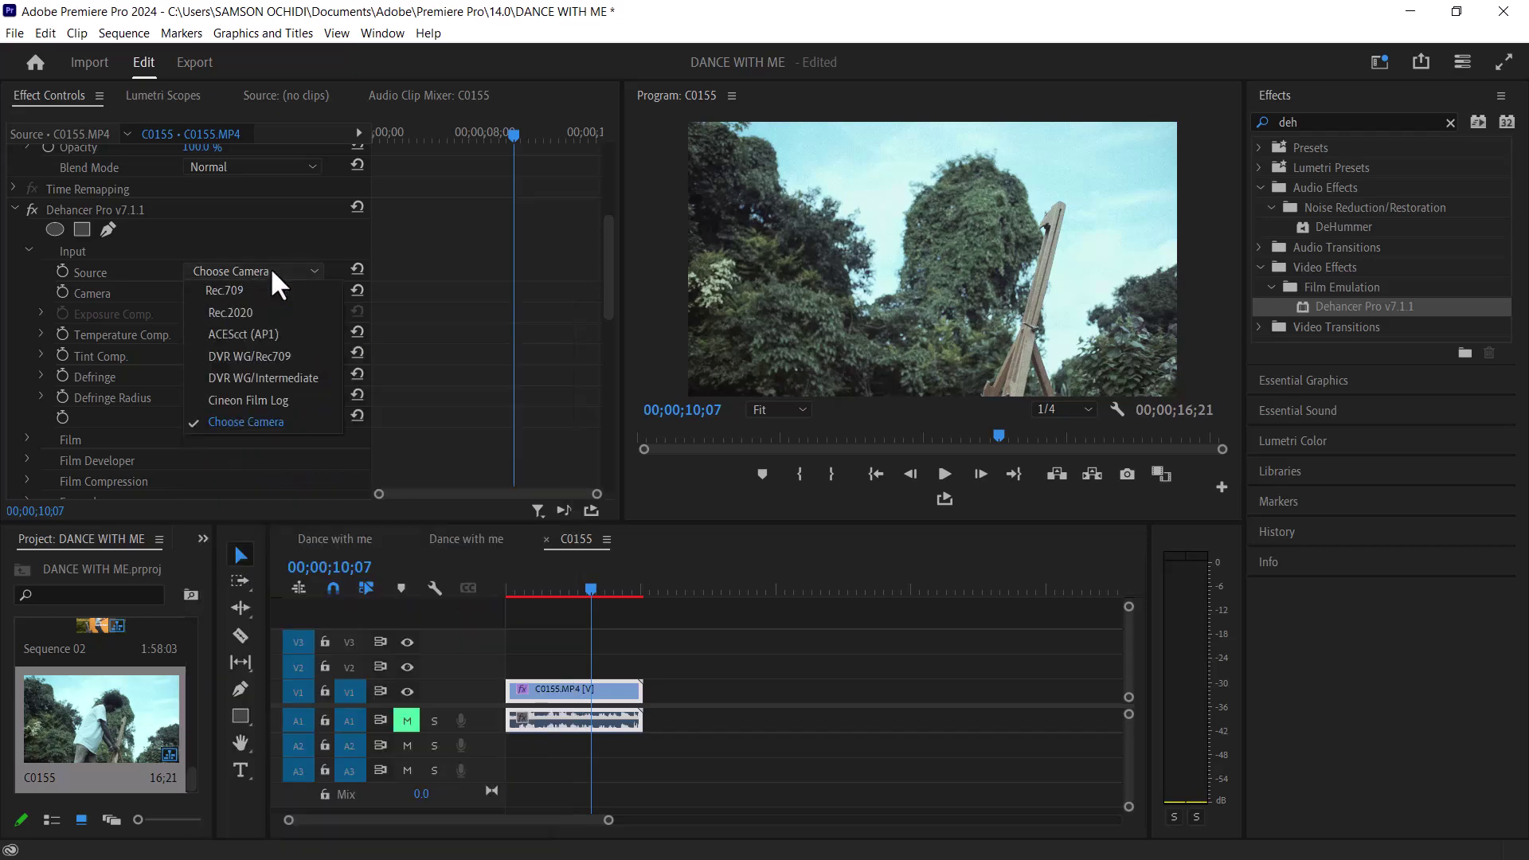
# Set the input source to Rec.709 and adjust the Film Push/Pull exposure to 2.0
pyautogui.click(255, 292)
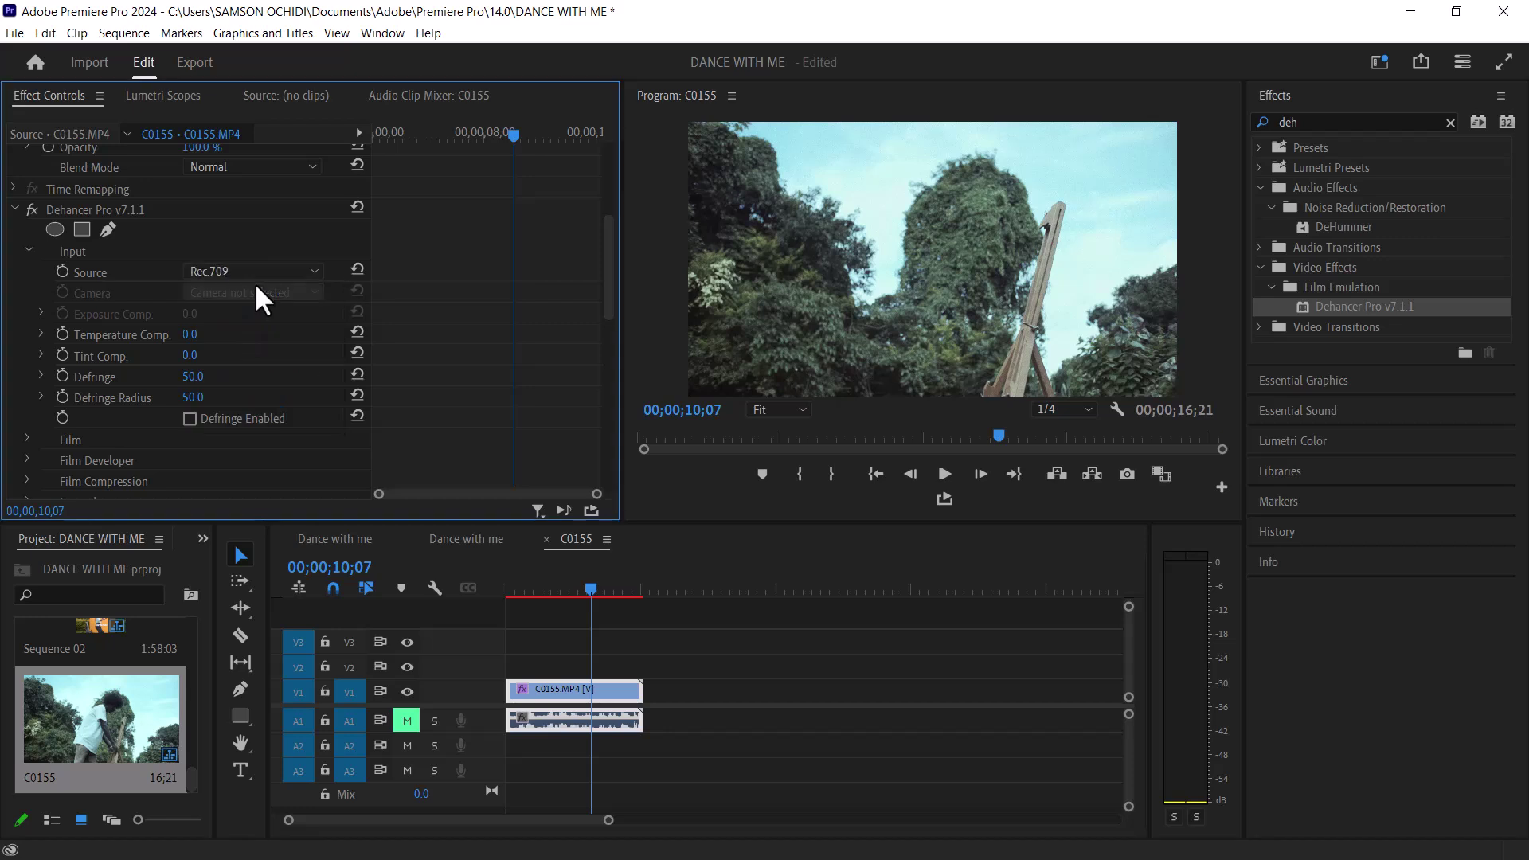
pyautogui.scroll(-2, 155, 347)
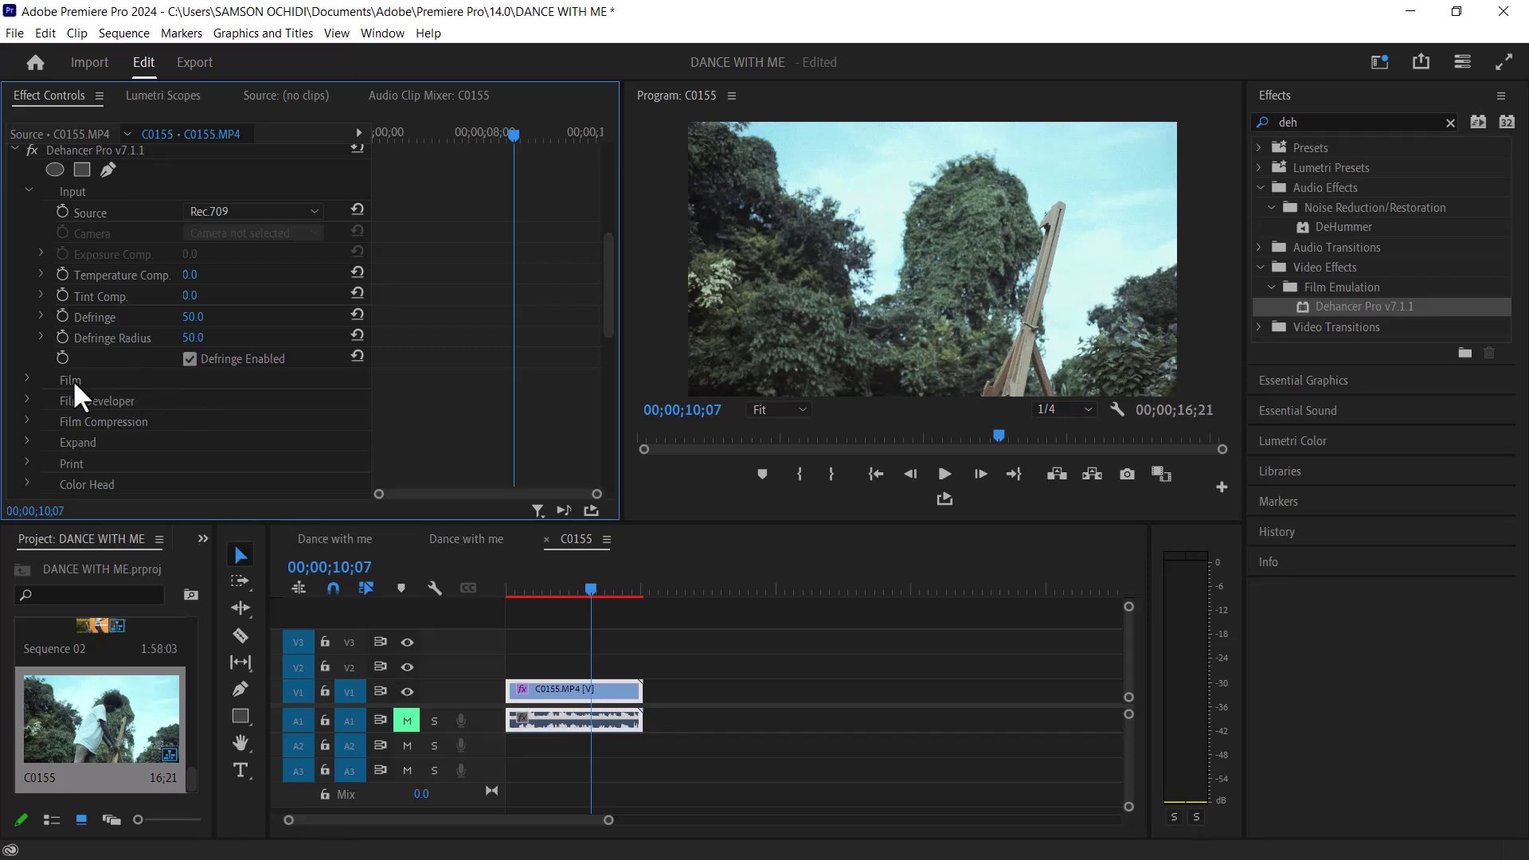
pyautogui.click(27, 378)
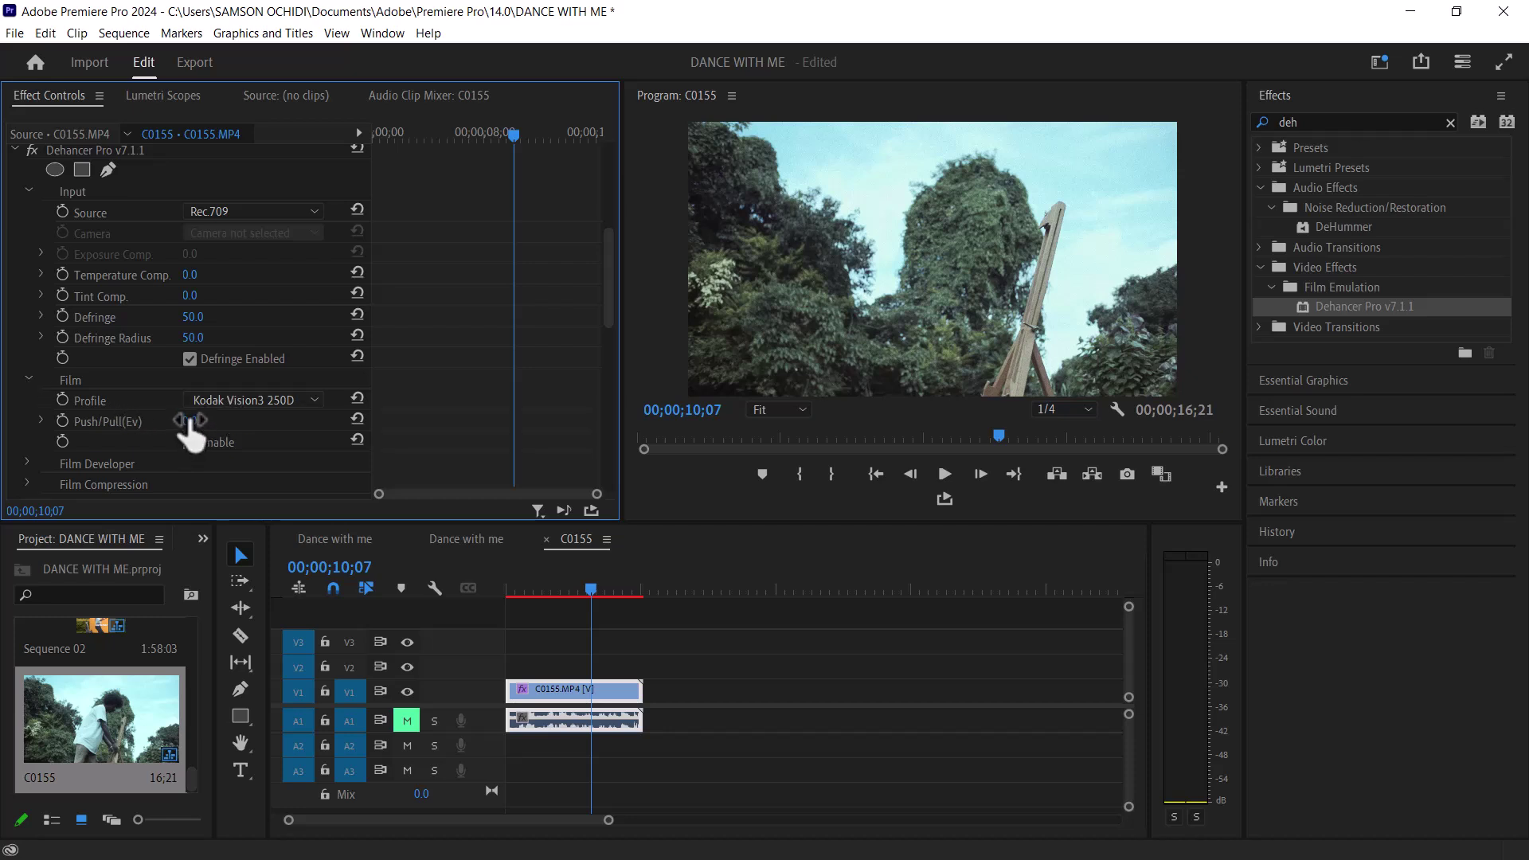
pyautogui.moveTo(190, 420); pyautogui.dragTo(197, 420)
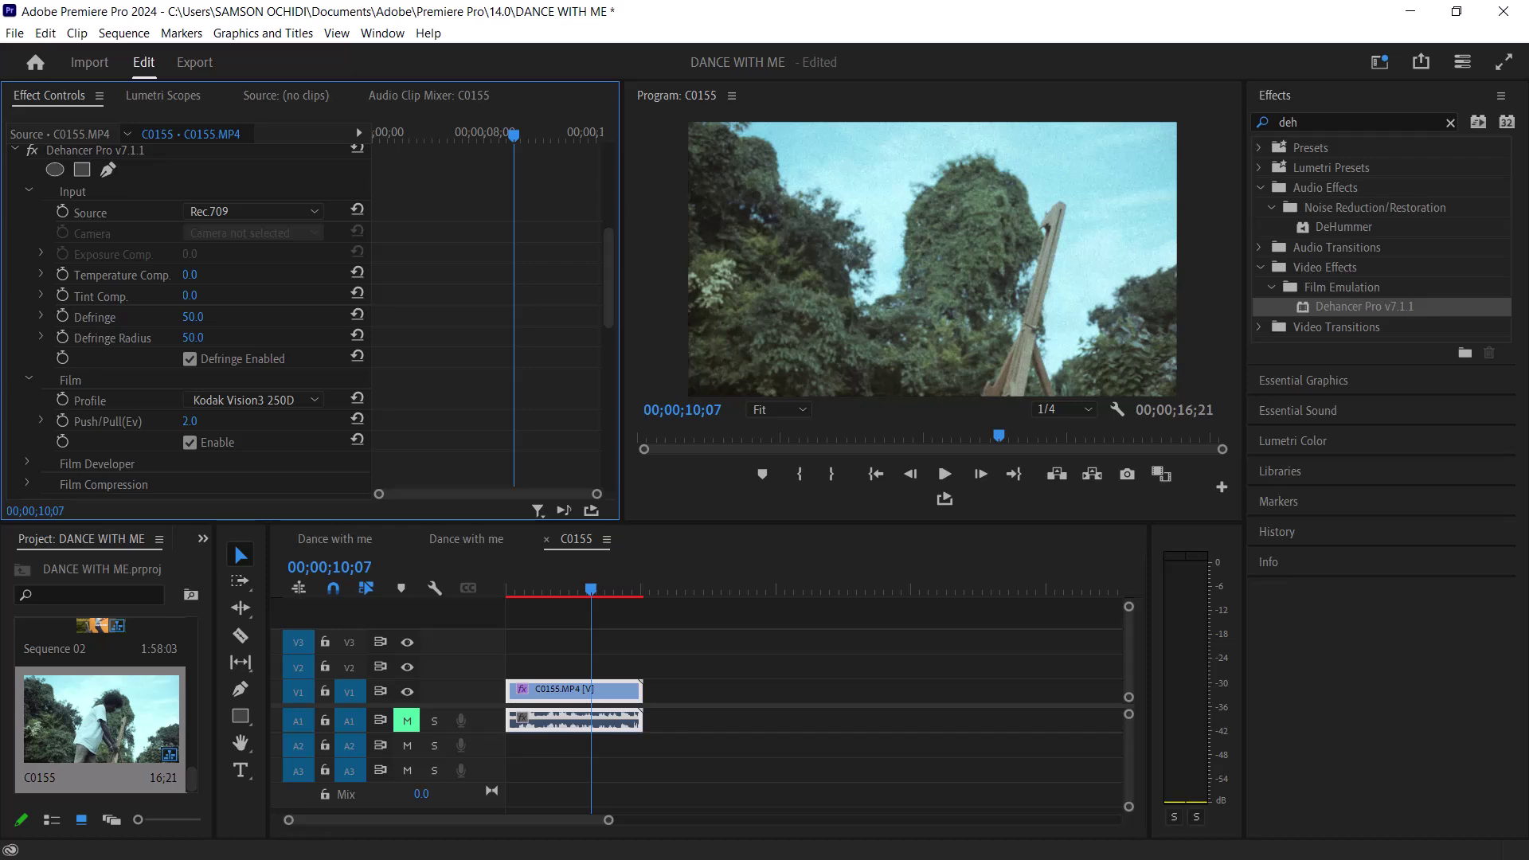
# Try film profiles Kodak Color Plus 200, Ektachrome E100 and Portra 800
pyautogui.click(222, 401)
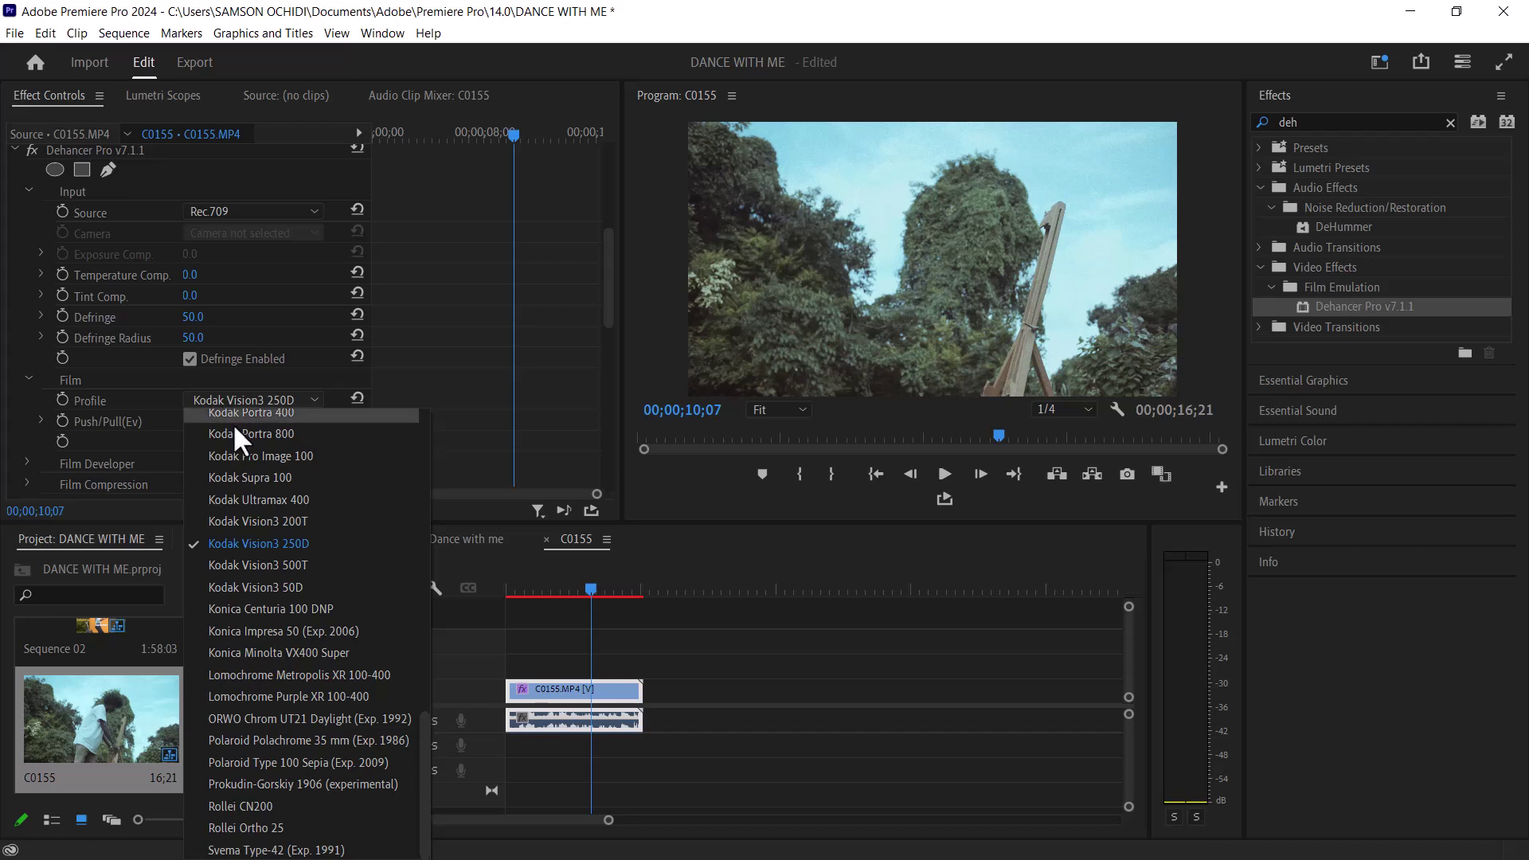
pyautogui.scroll(3, 234, 423)
pyautogui.scroll(1, 232, 424)
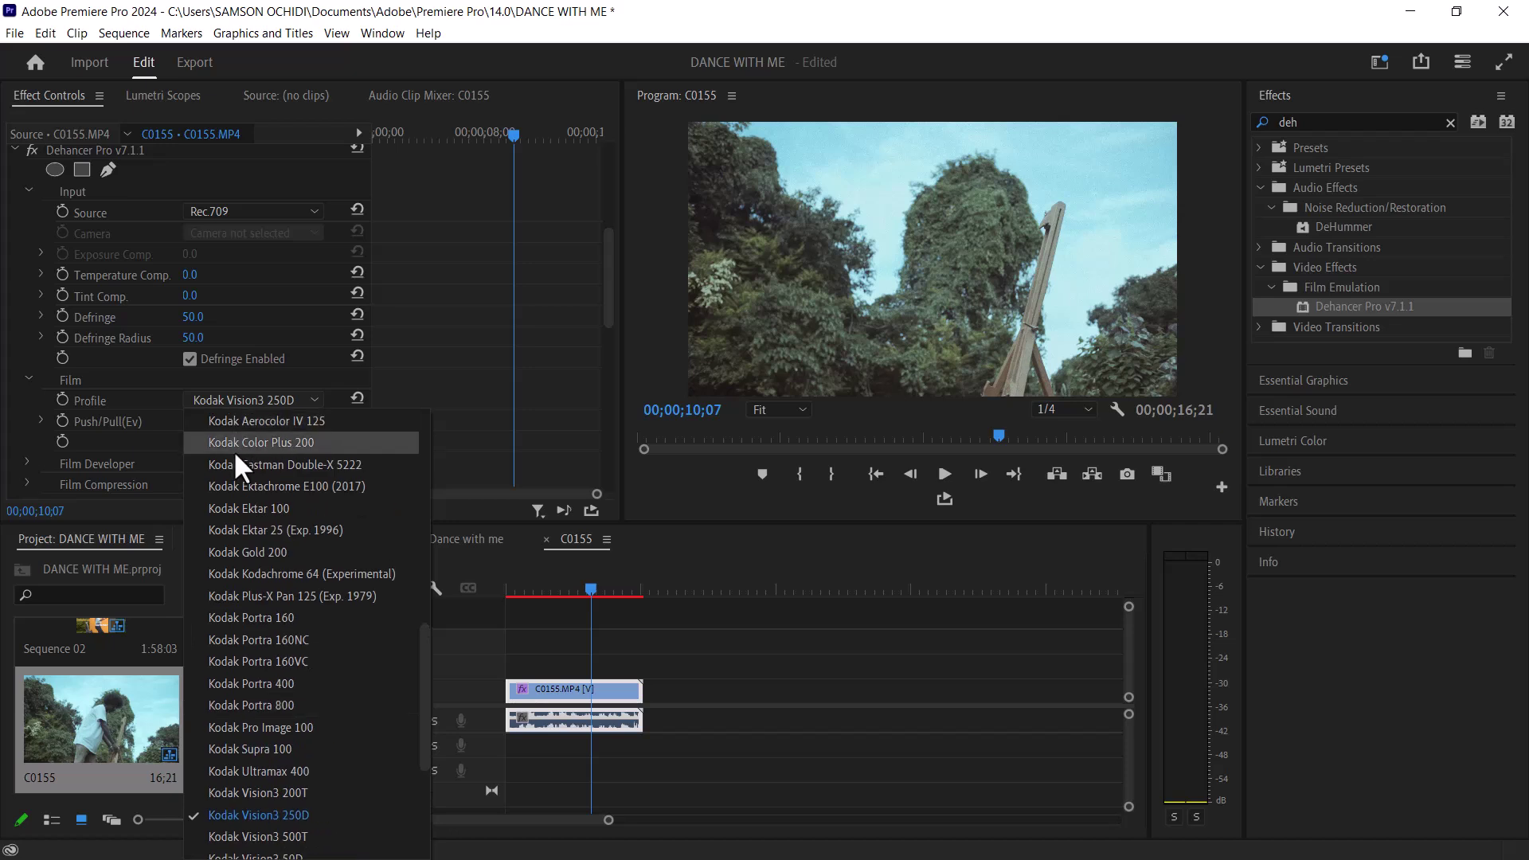
pyautogui.click(261, 439)
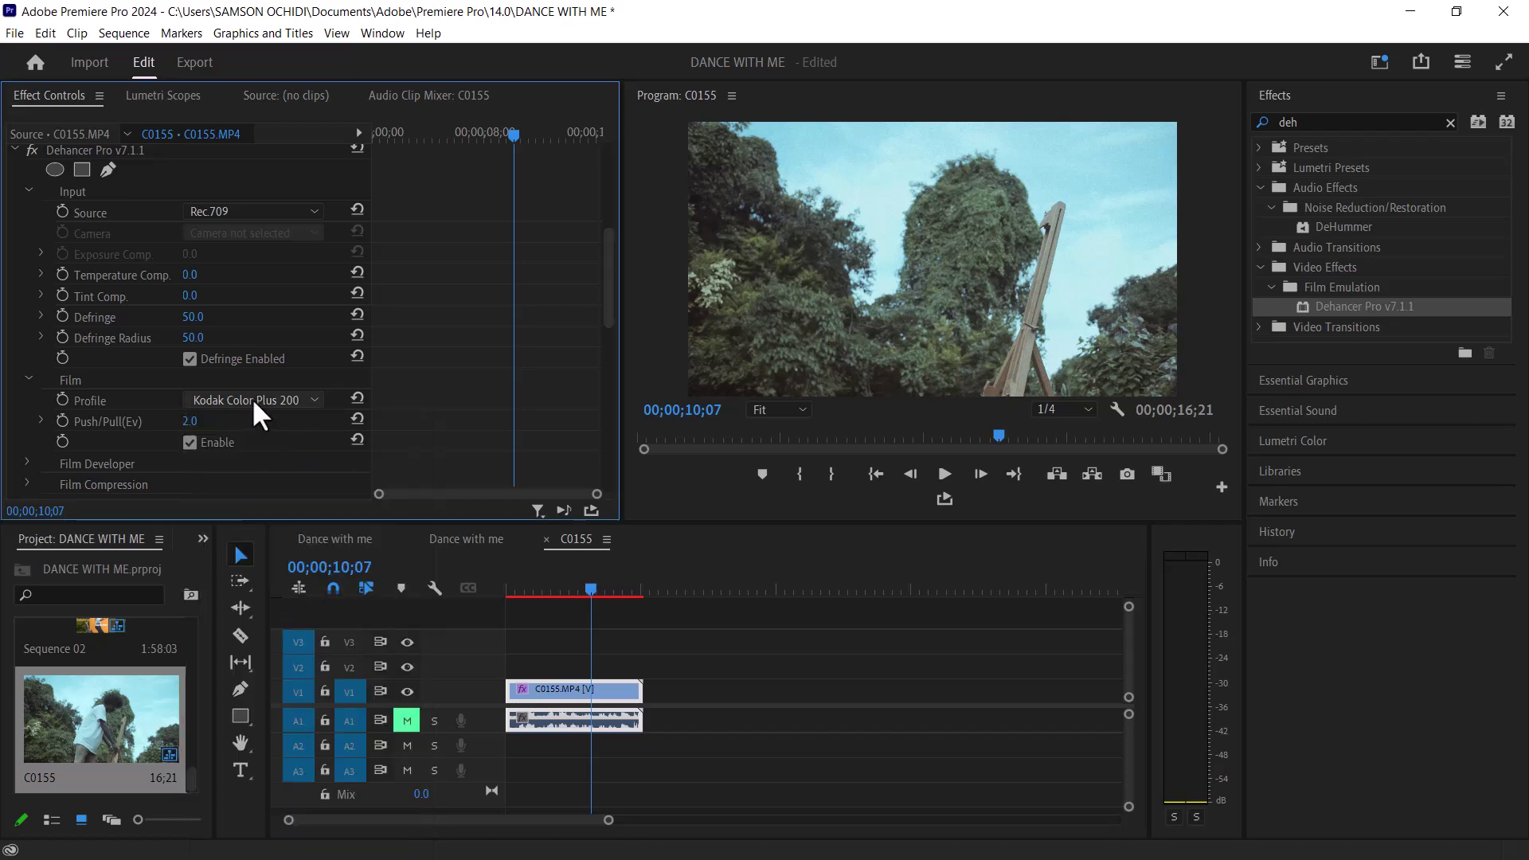
pyautogui.click(252, 398)
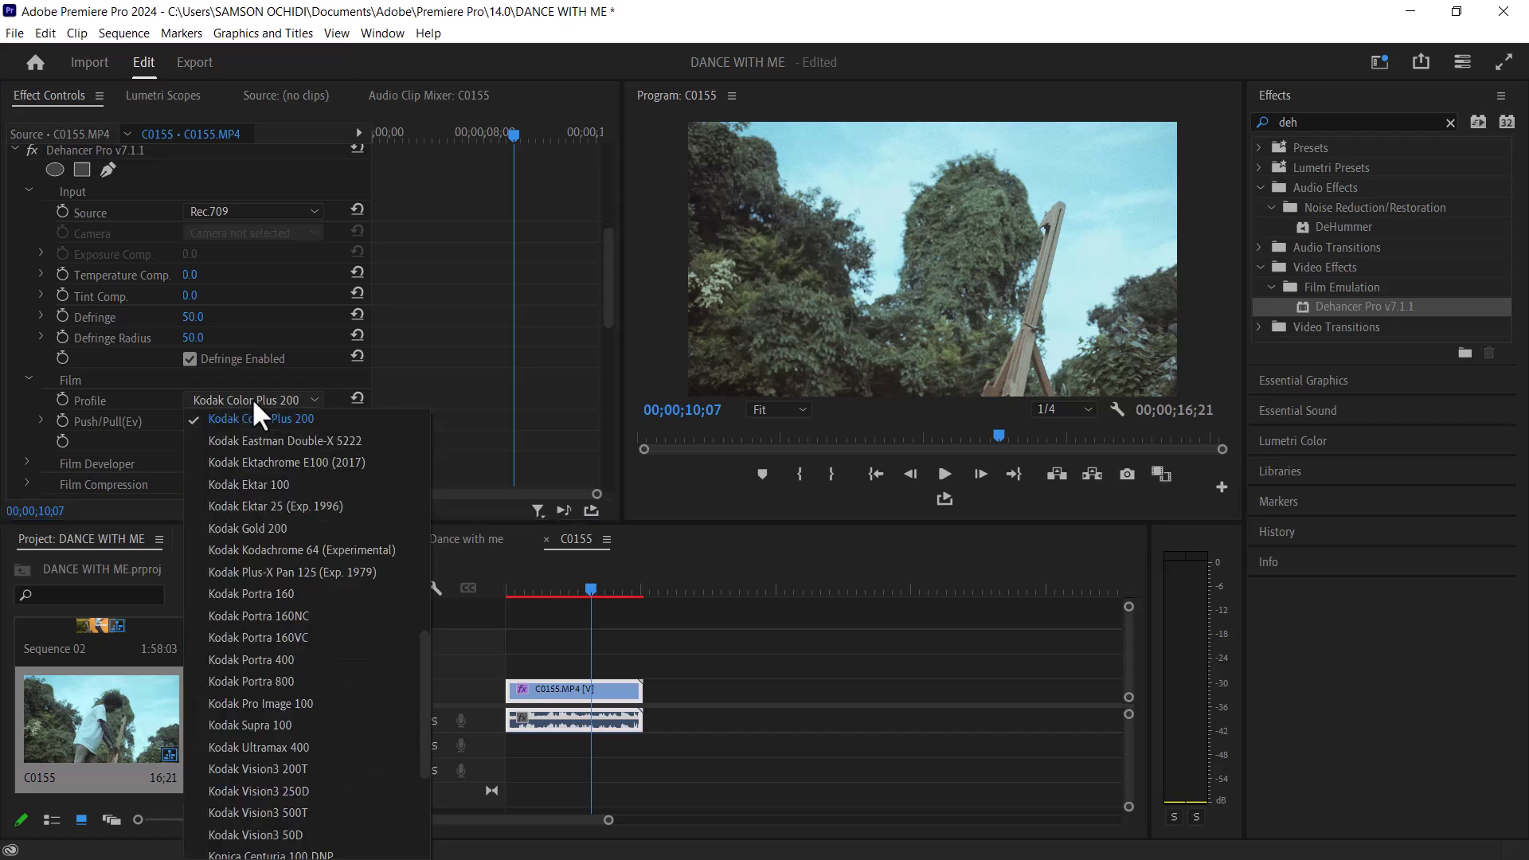
pyautogui.press('Escape')
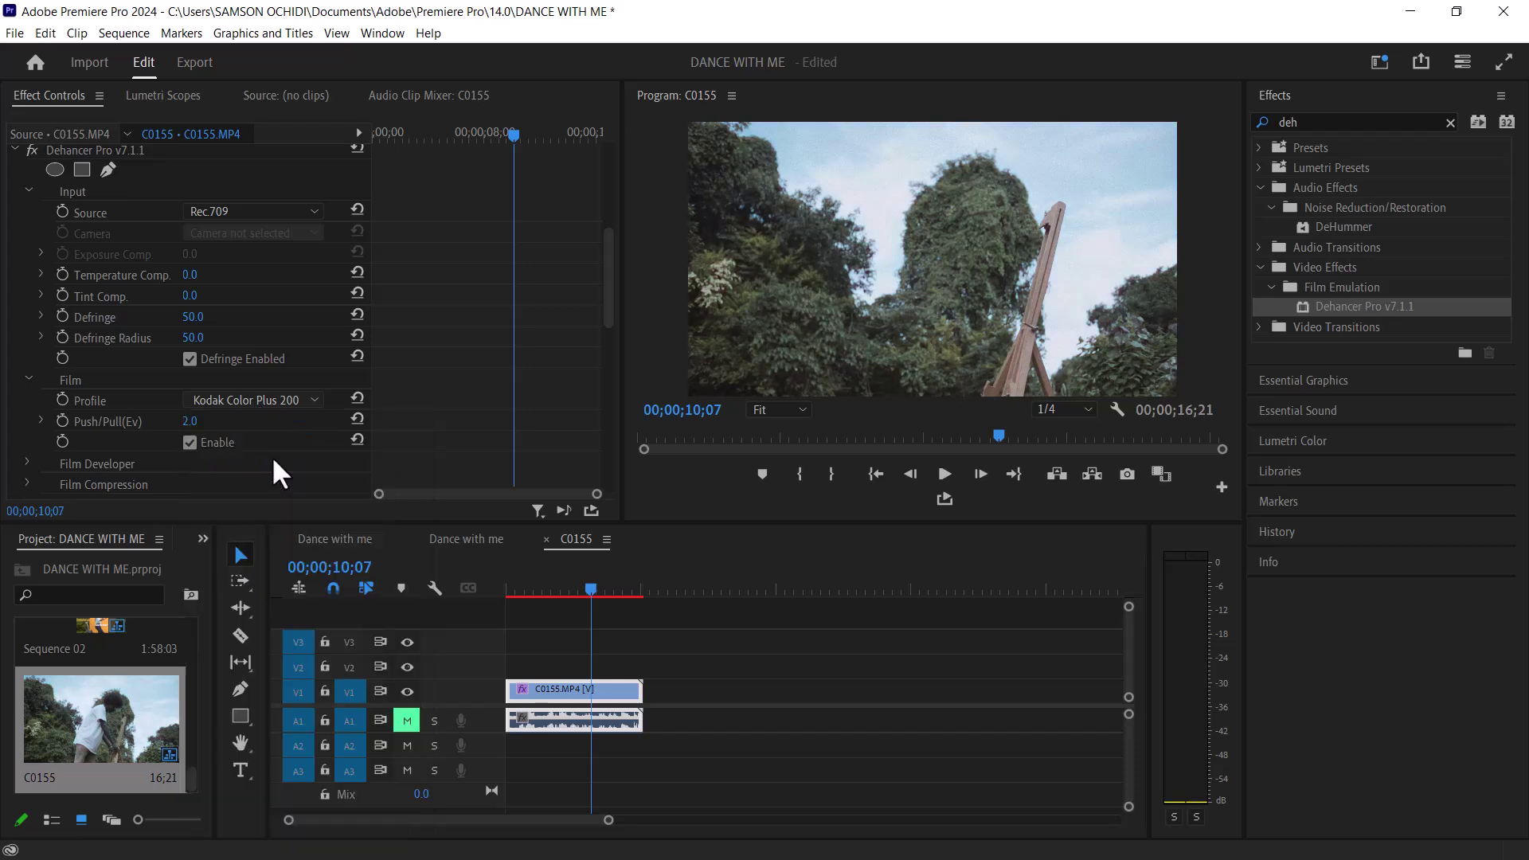
pyautogui.press('Down')
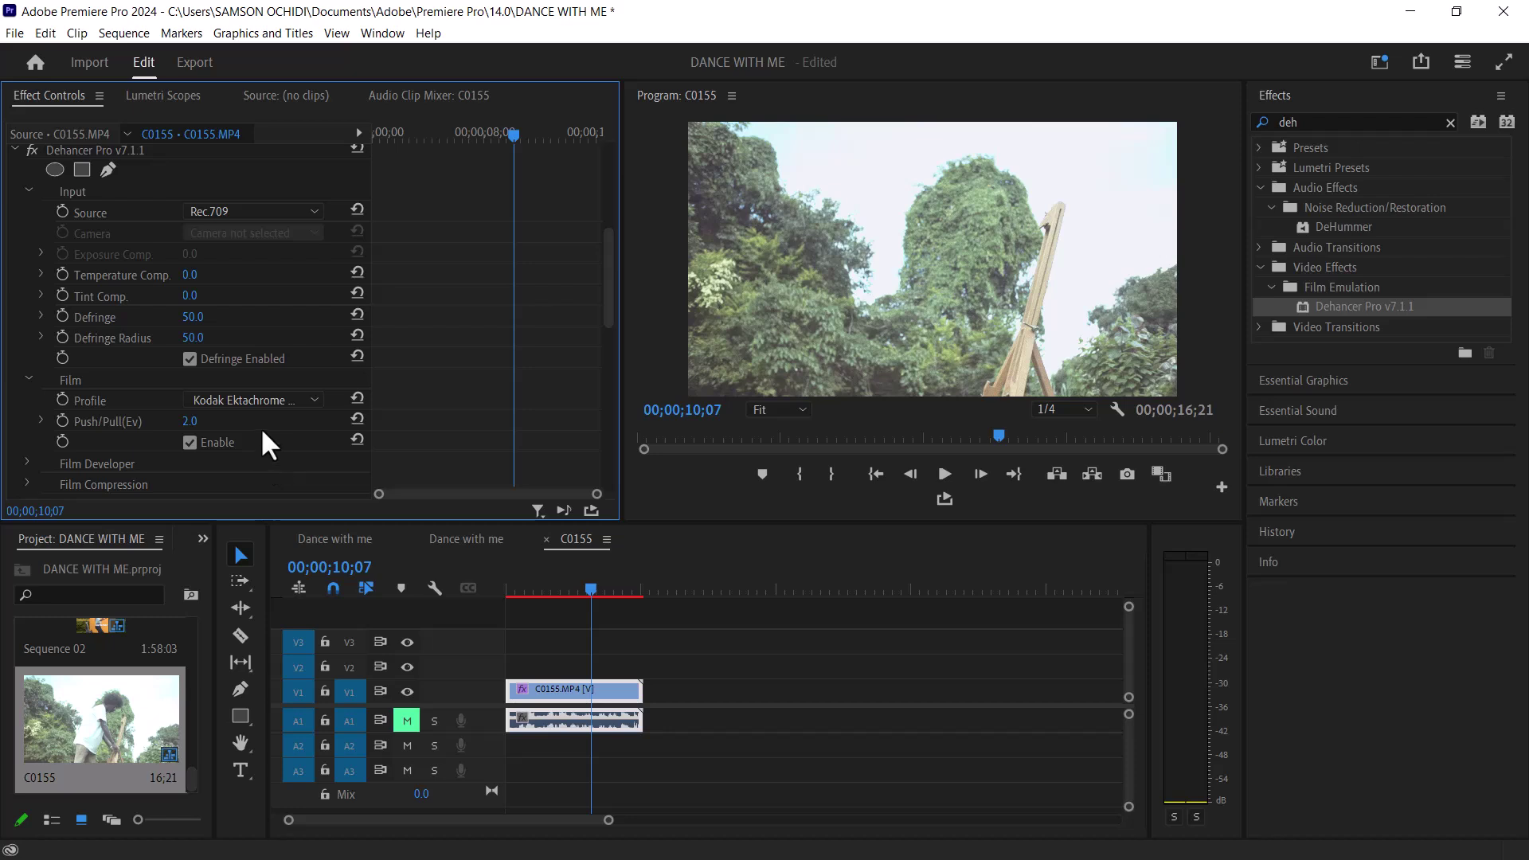
pyautogui.click(261, 397)
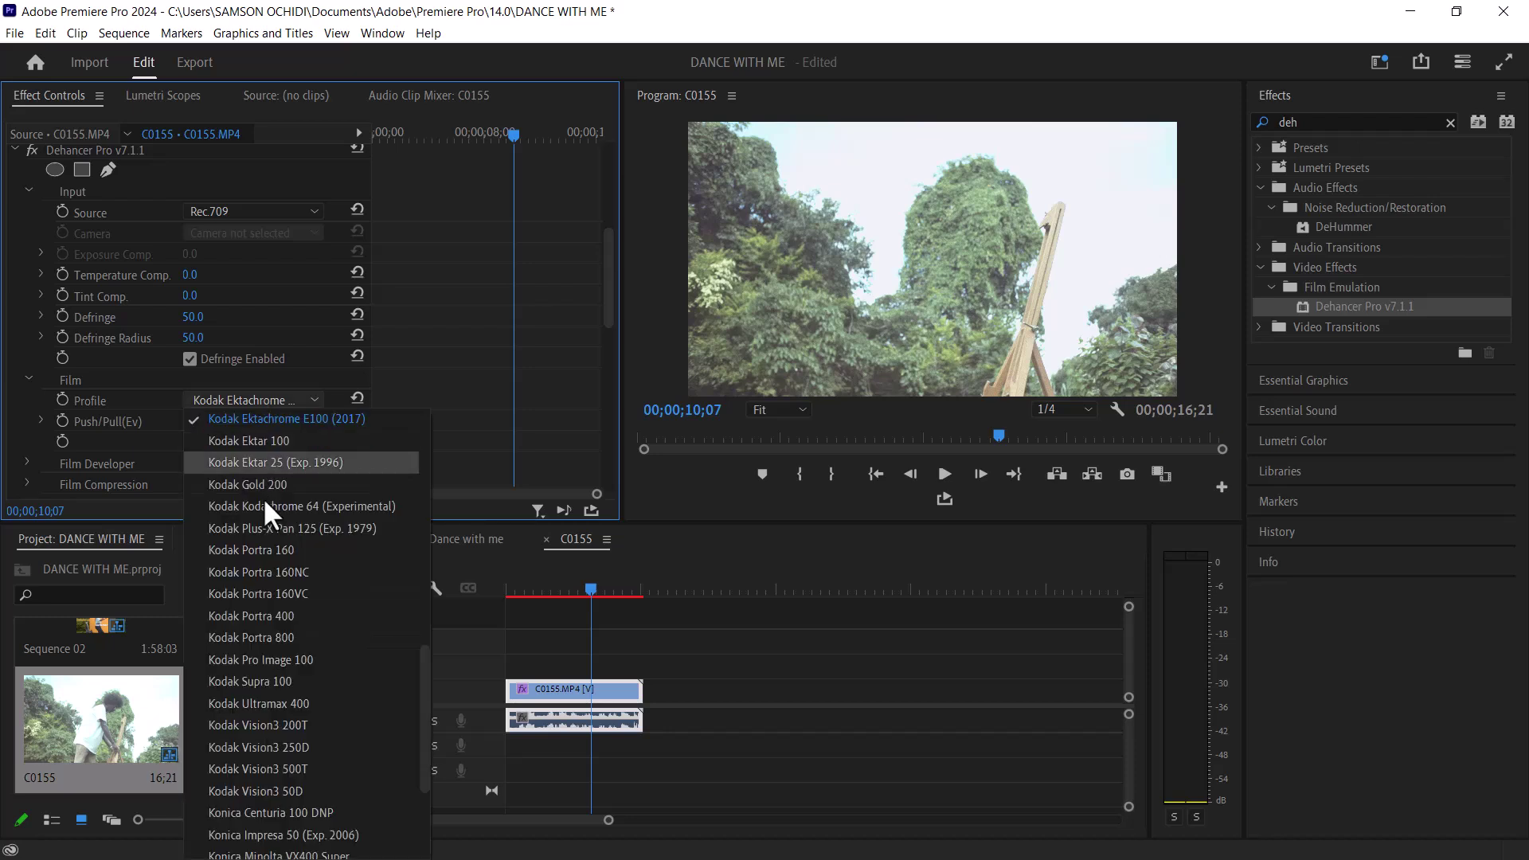
pyautogui.click(278, 636)
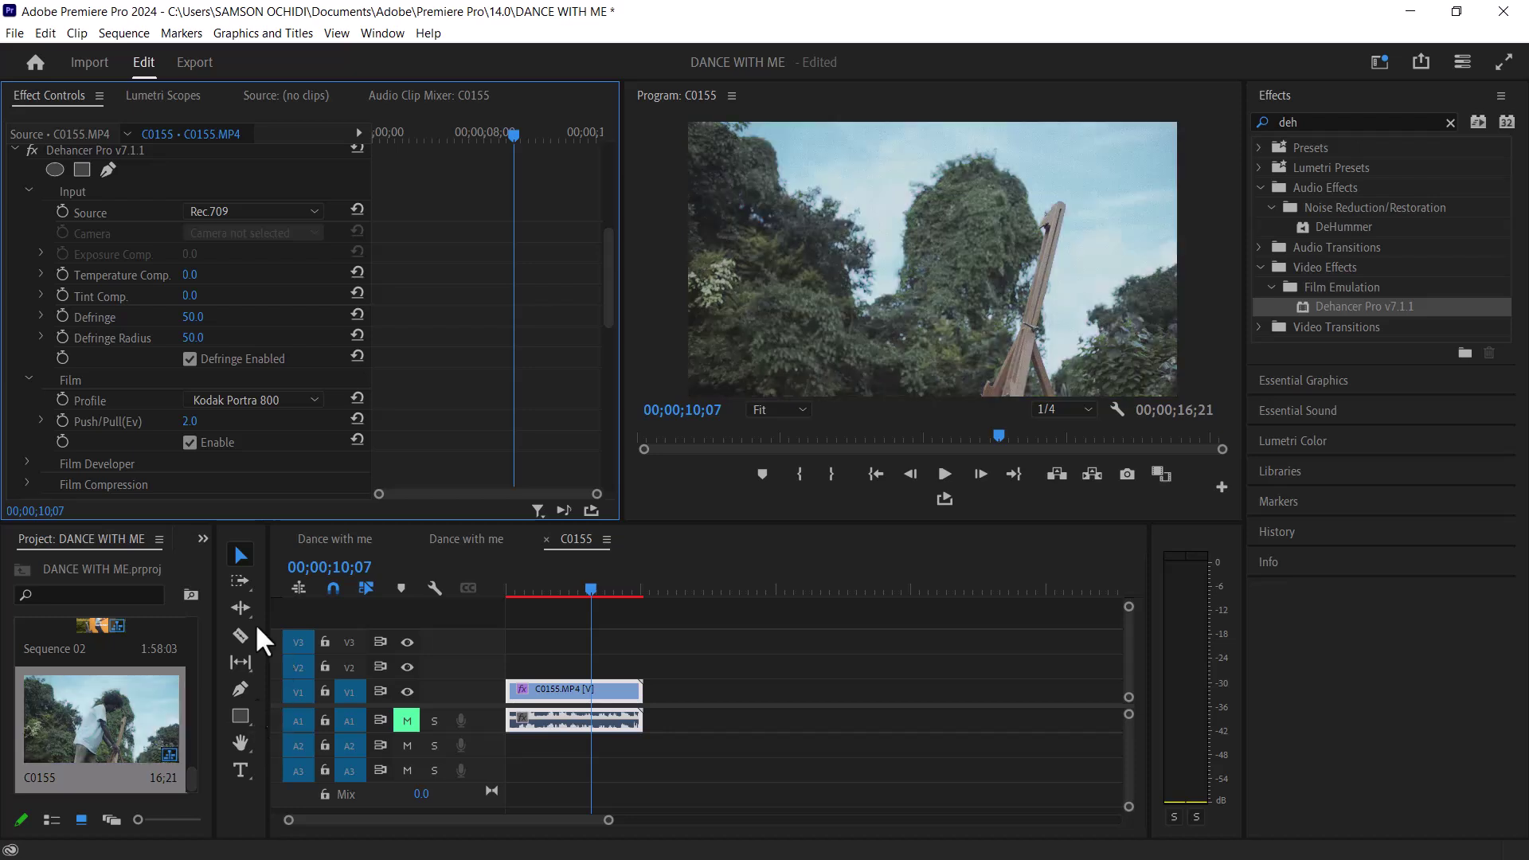
# Settle on the Konica Centuria 100 DNP film profile and jump to 00;00;05;05
pyautogui.click(275, 403)
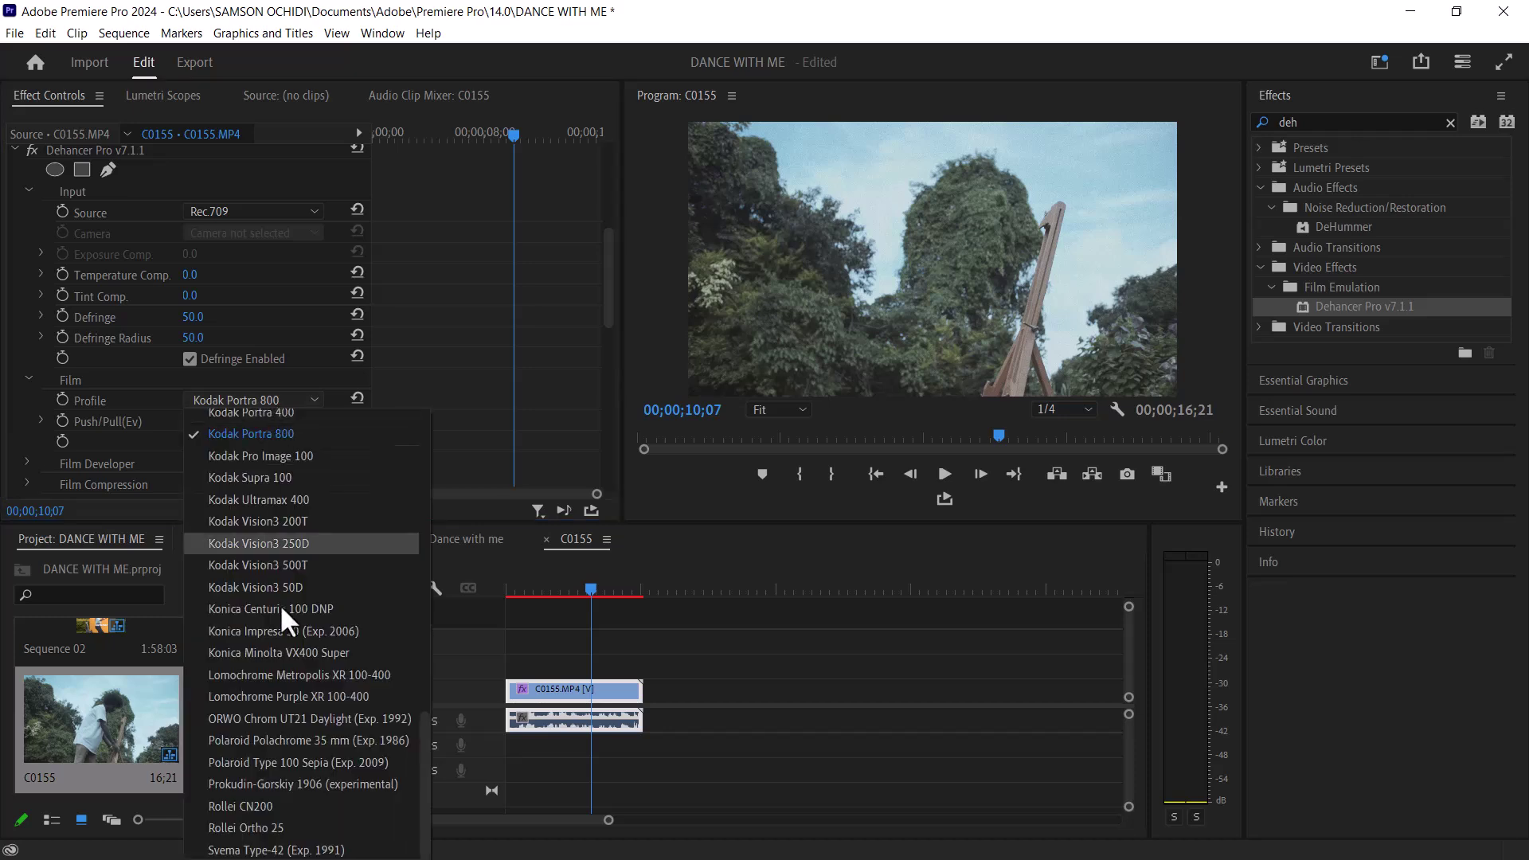
pyautogui.click(280, 608)
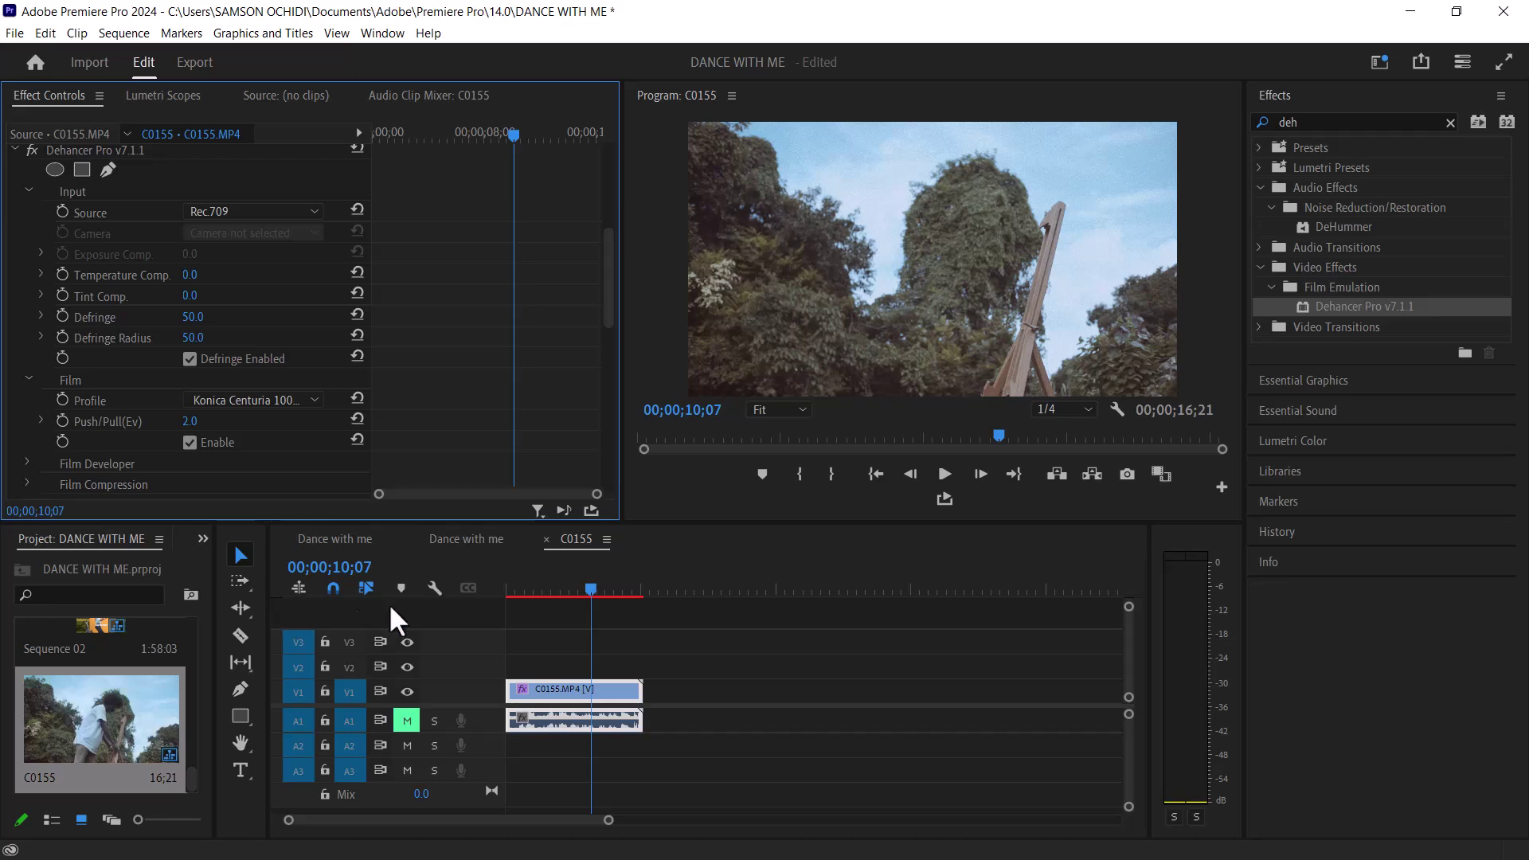
pyautogui.click(550, 589)
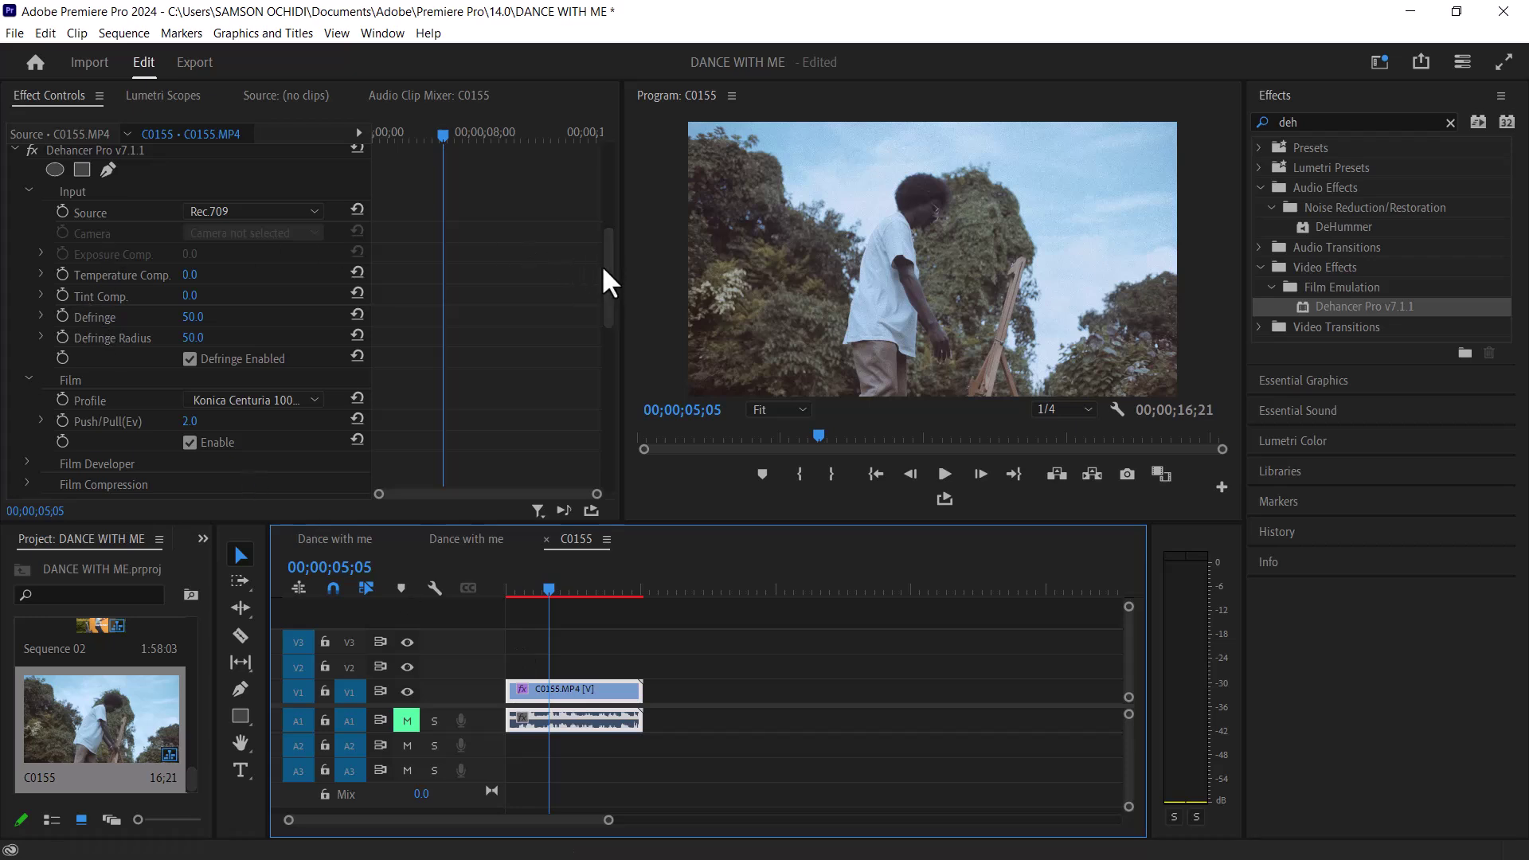
pyautogui.scroll(5, 604, 280)
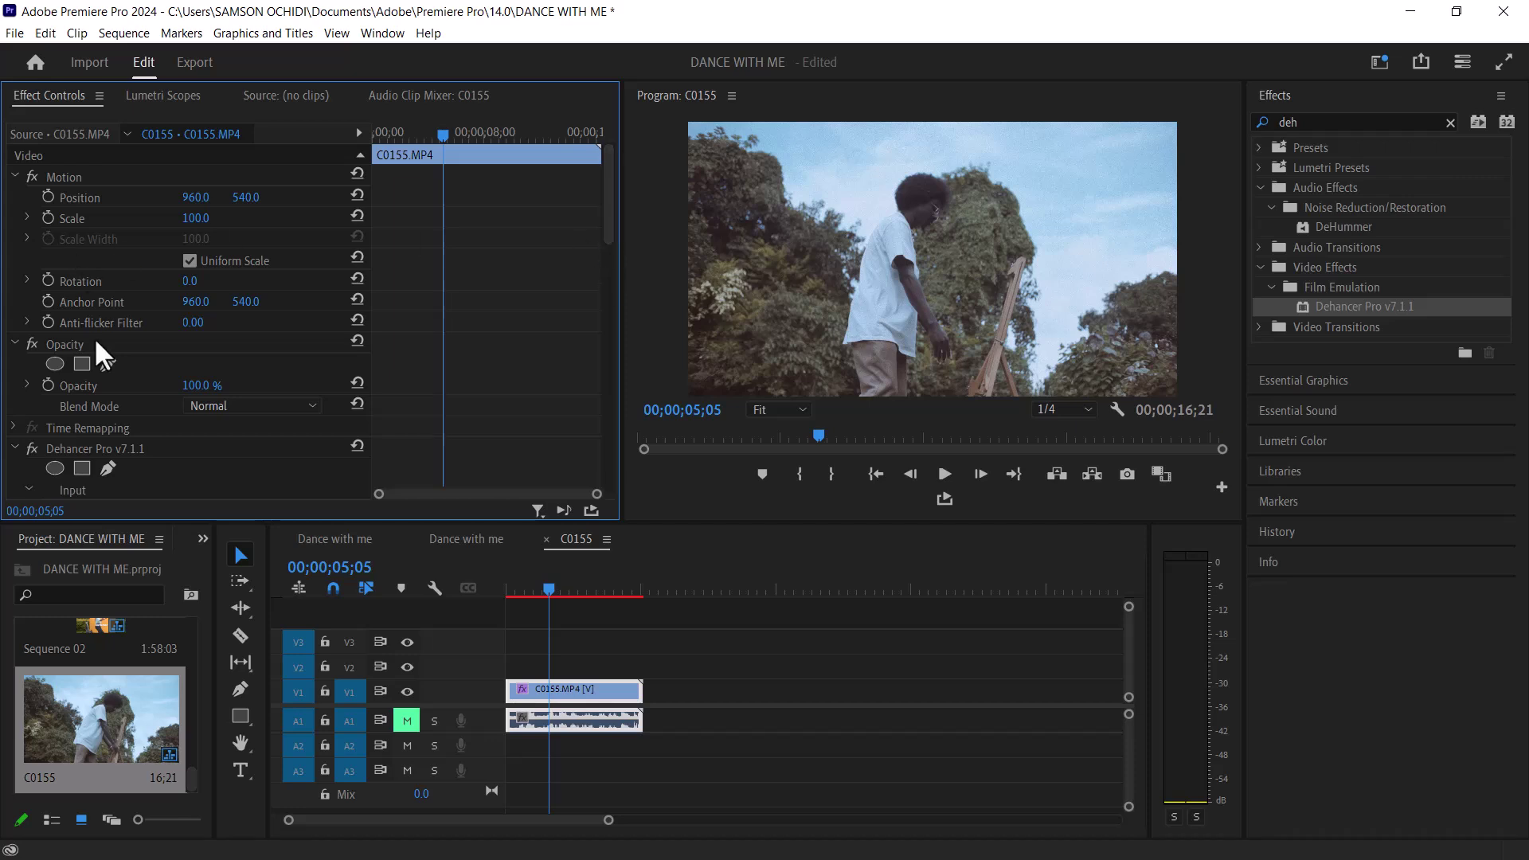
pyautogui.scroll(-2, 106, 397)
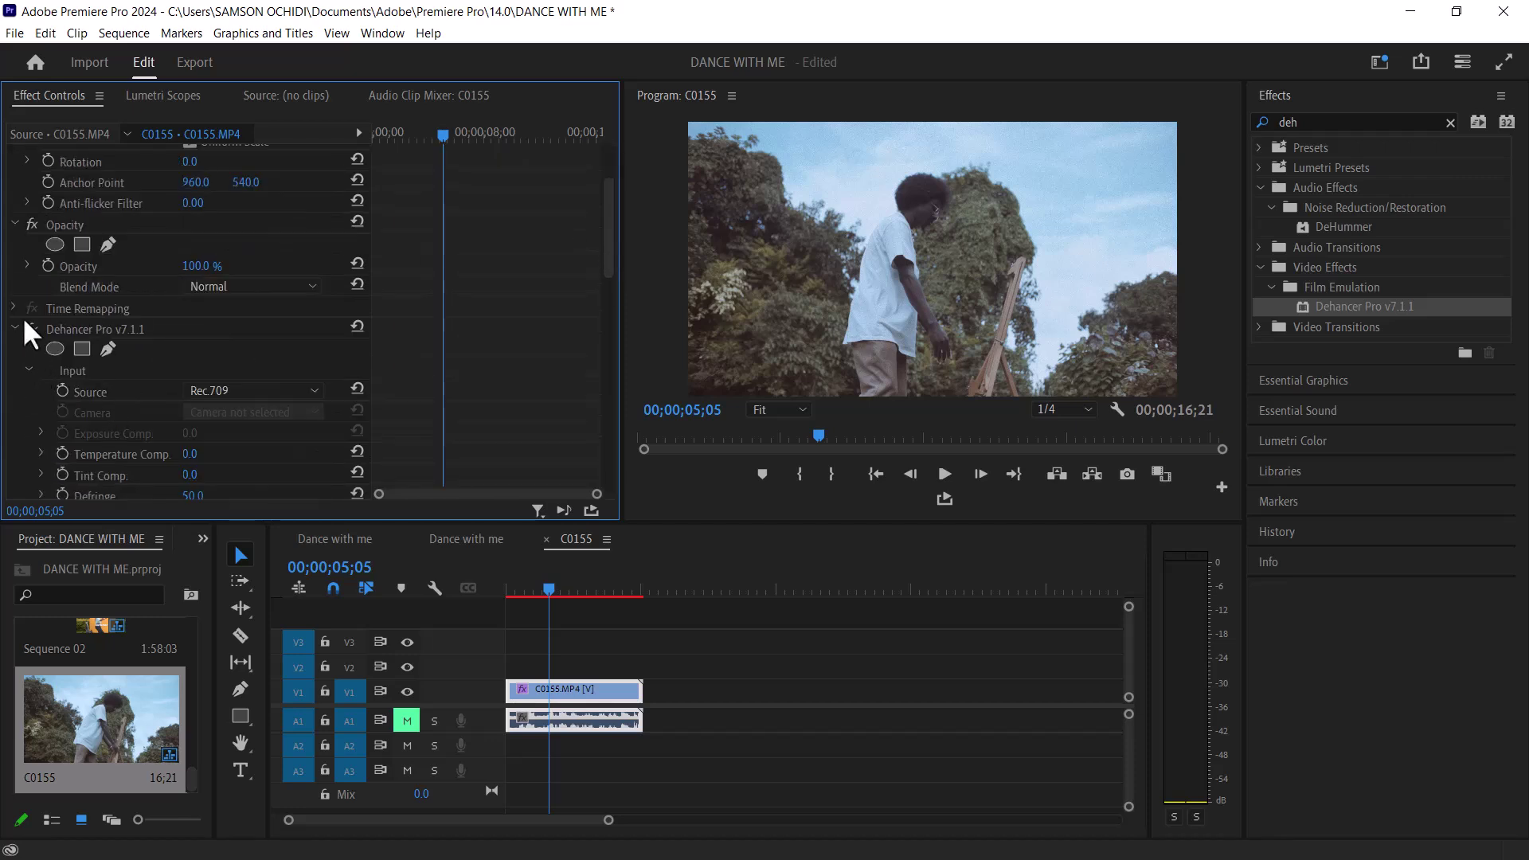
pyautogui.click(32, 327)
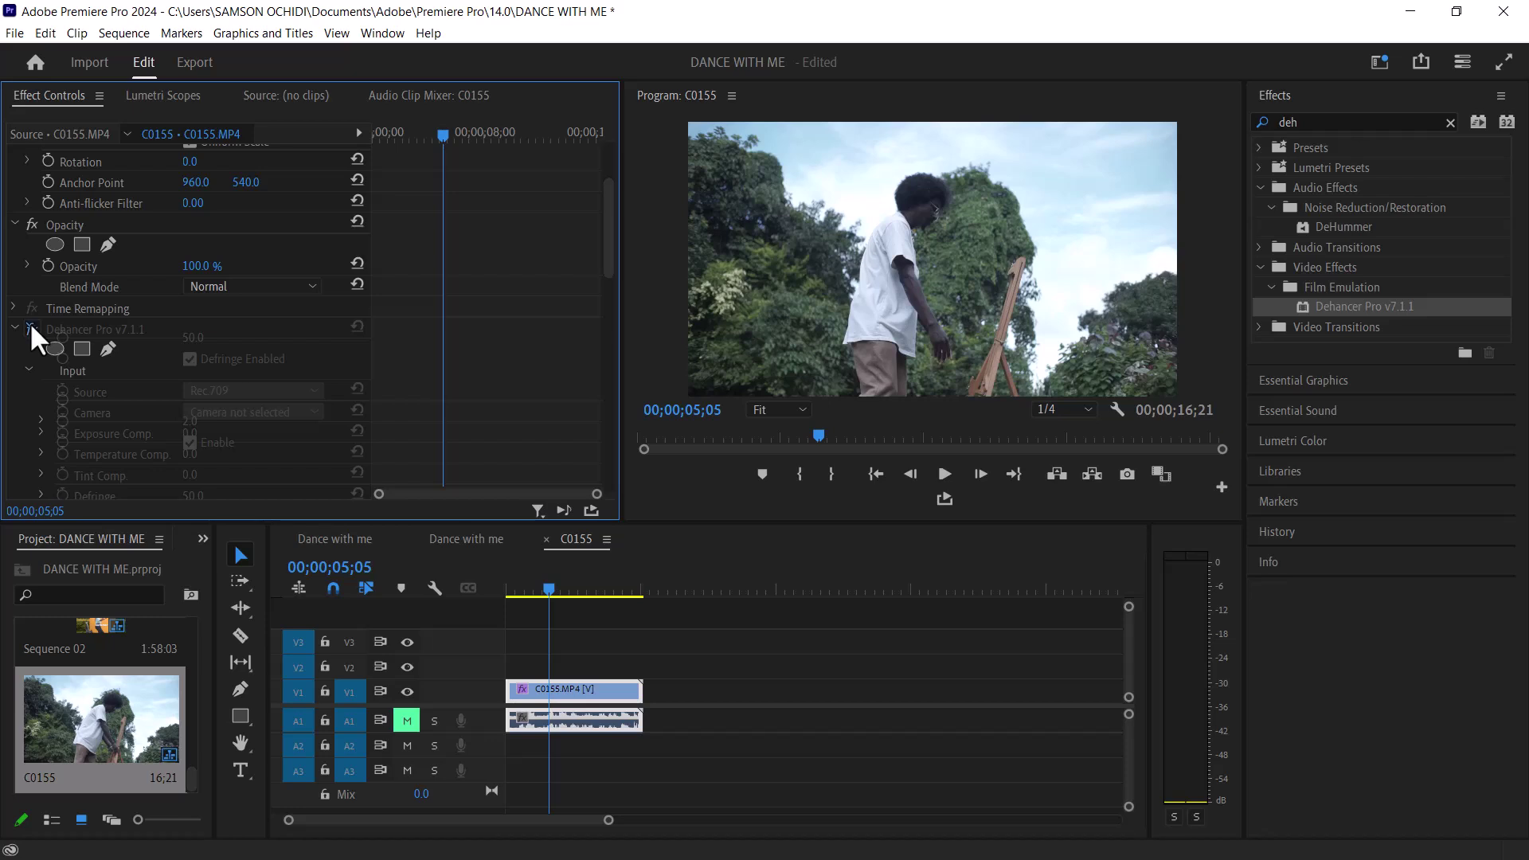
pyautogui.click(30, 326)
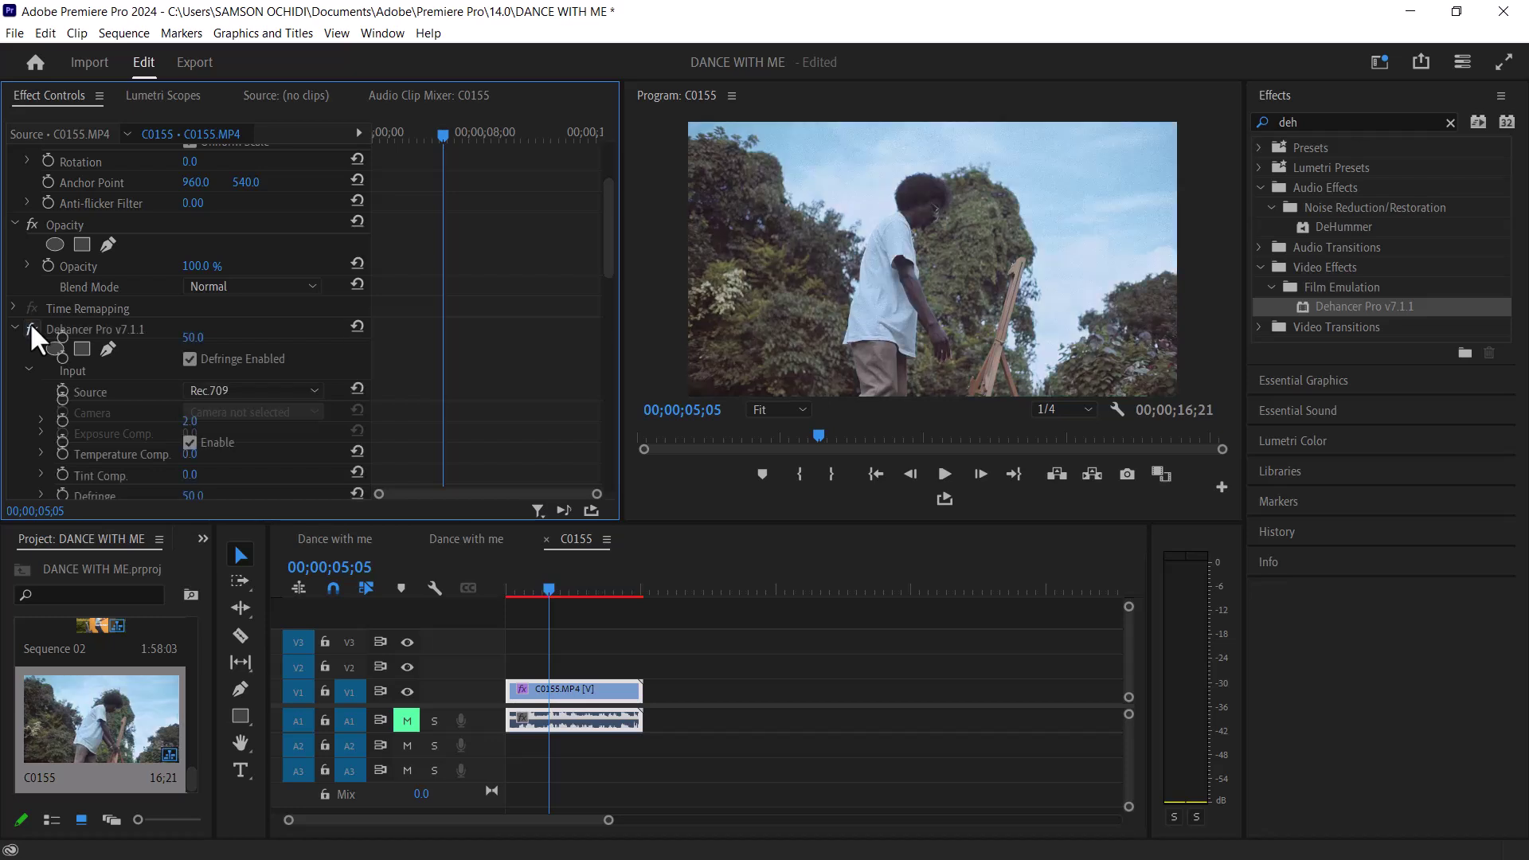
pyautogui.scroll(-1, 162, 415)
pyautogui.scroll(-2, 161, 415)
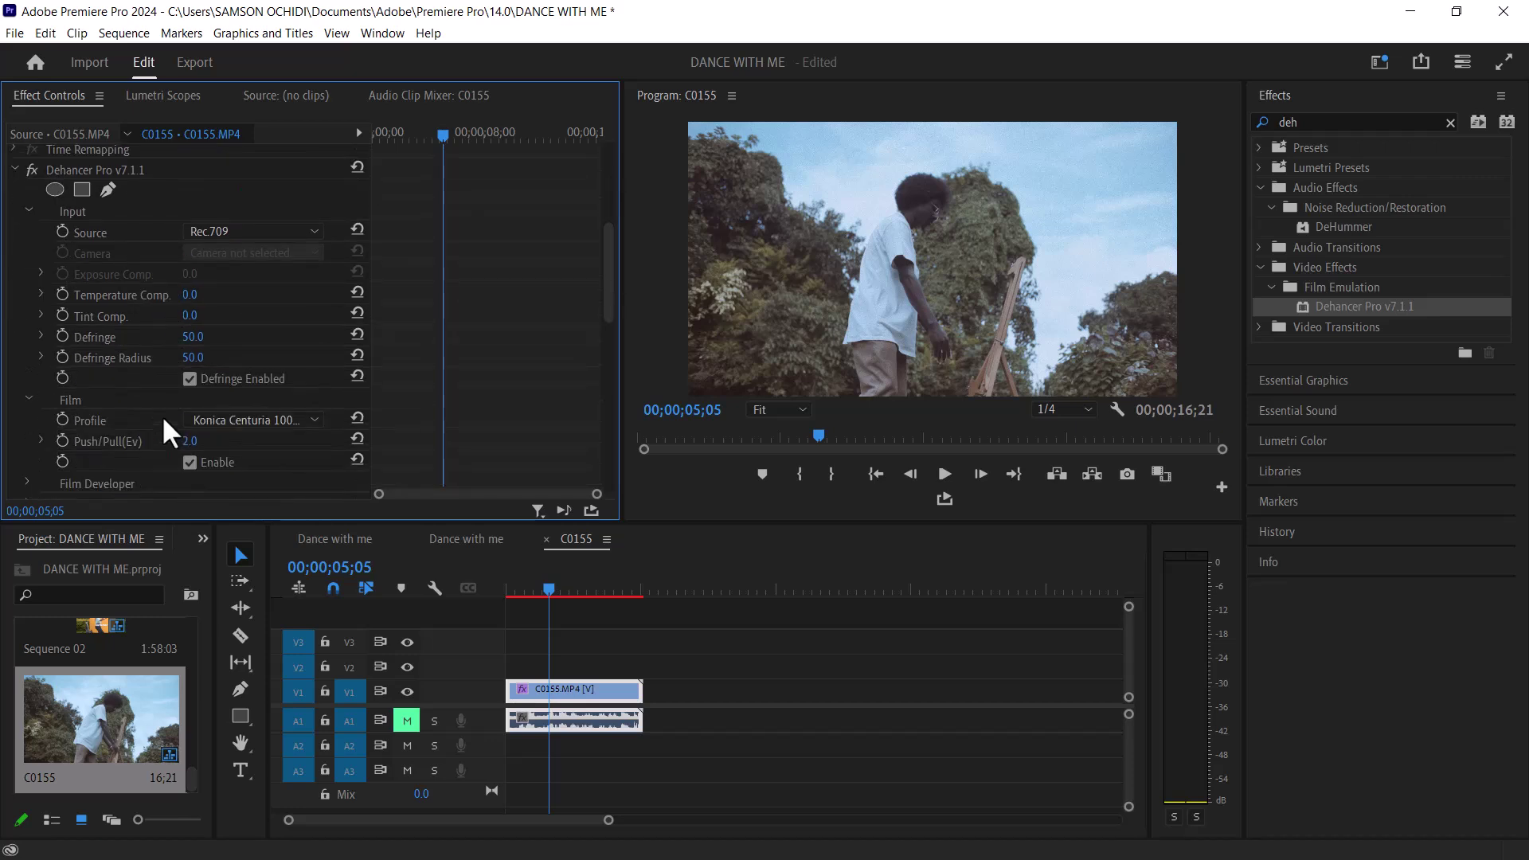
pyautogui.scroll(-2, 161, 415)
pyautogui.scroll(-1, 163, 419)
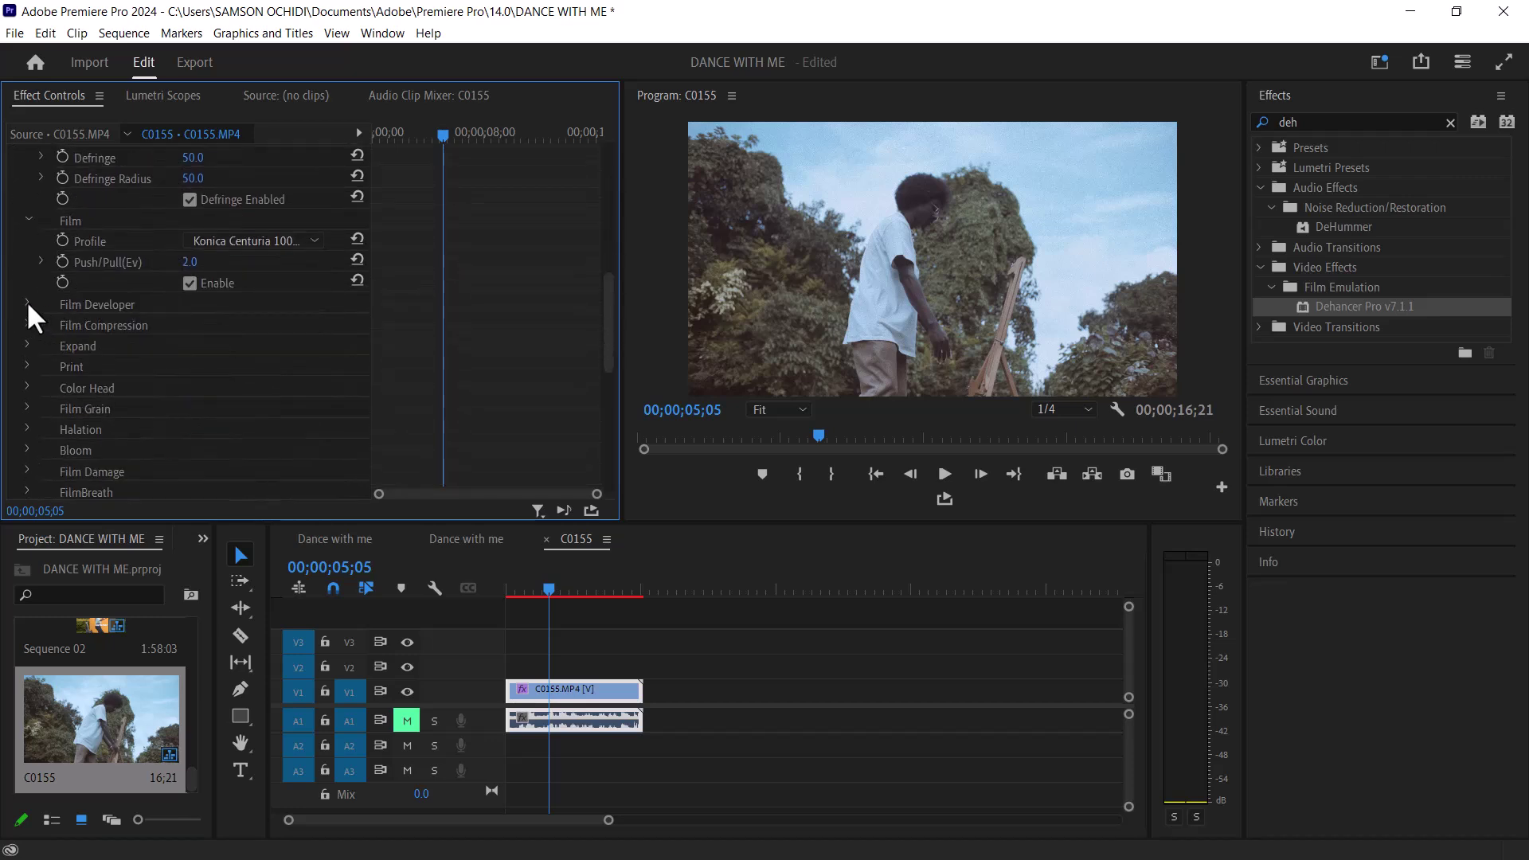
# Set Film Developer Contrast Boost to 16 and Color Boost to 32
pyautogui.click(27, 305)
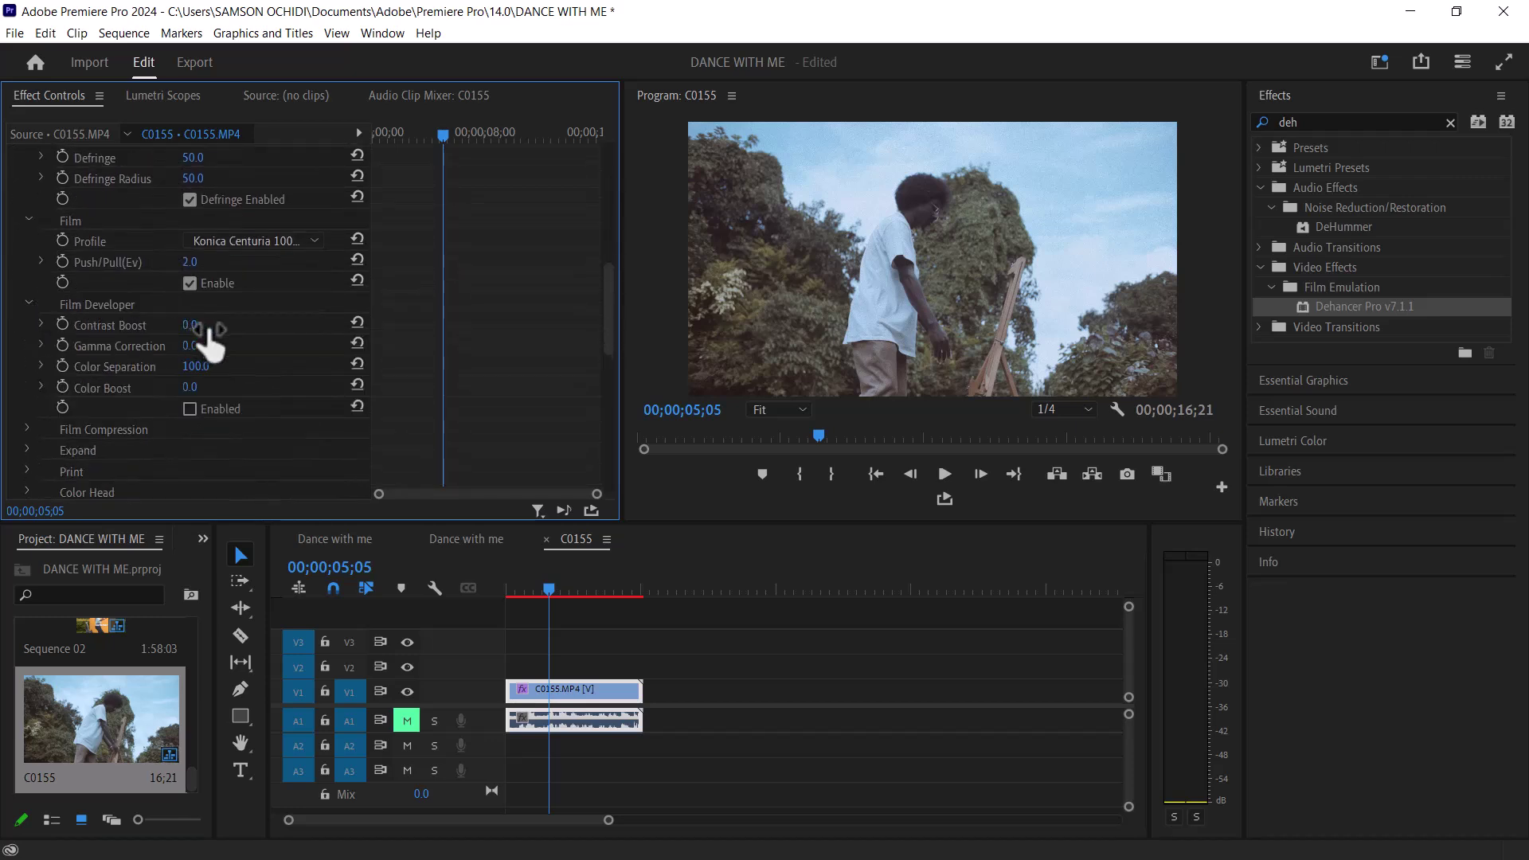
pyautogui.moveTo(201, 327); pyautogui.dragTo(220, 327)
pyautogui.moveTo(193, 390); pyautogui.dragTo(209, 390)
pyautogui.hotkey('ctrl', 'z')
pyautogui.hotkey('ctrl', 'z')
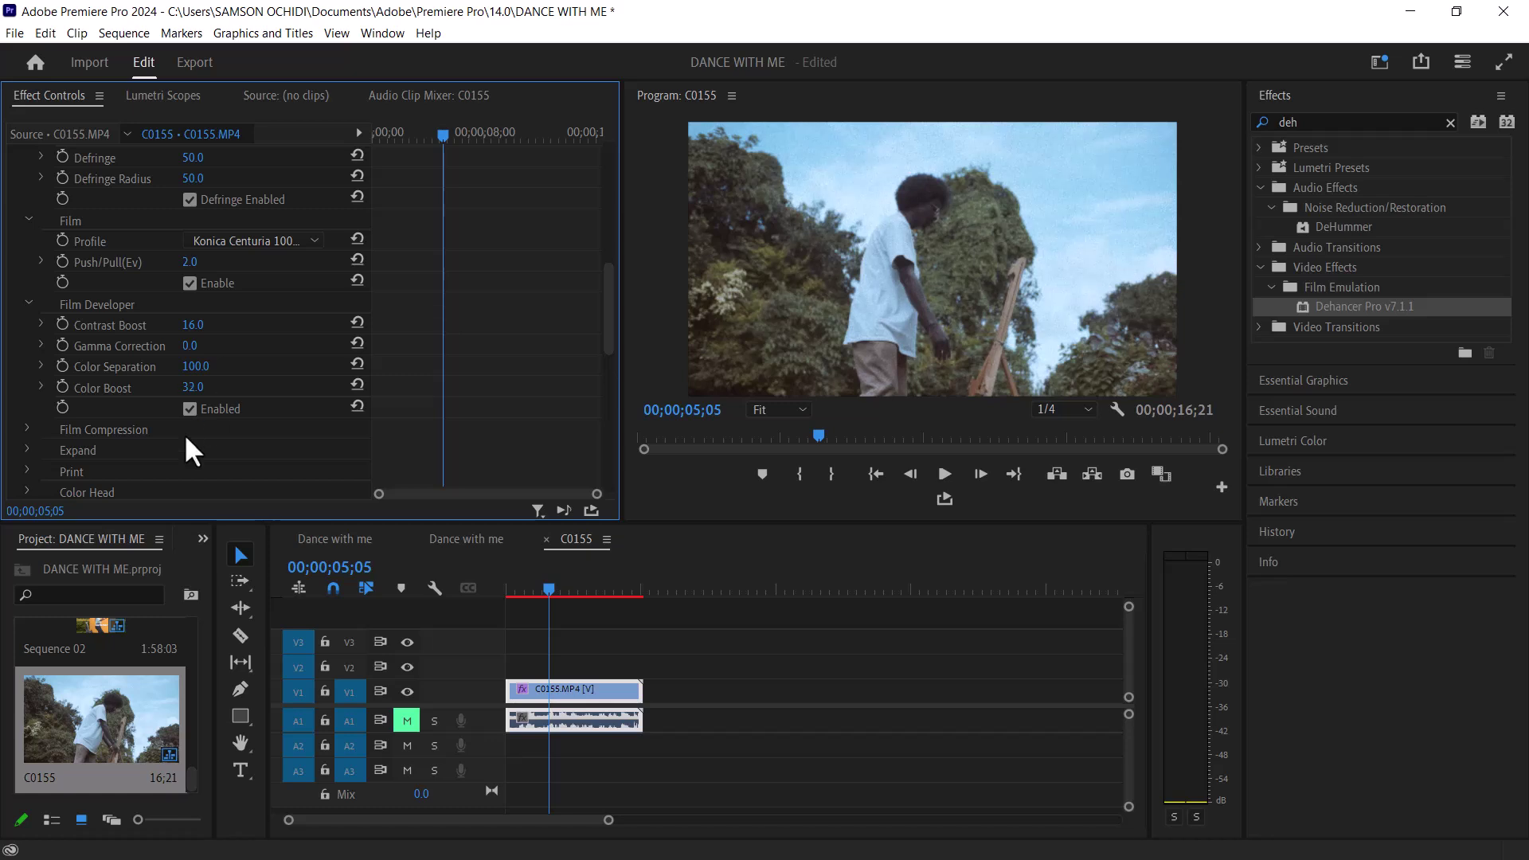
pyautogui.scroll(-1, 185, 438)
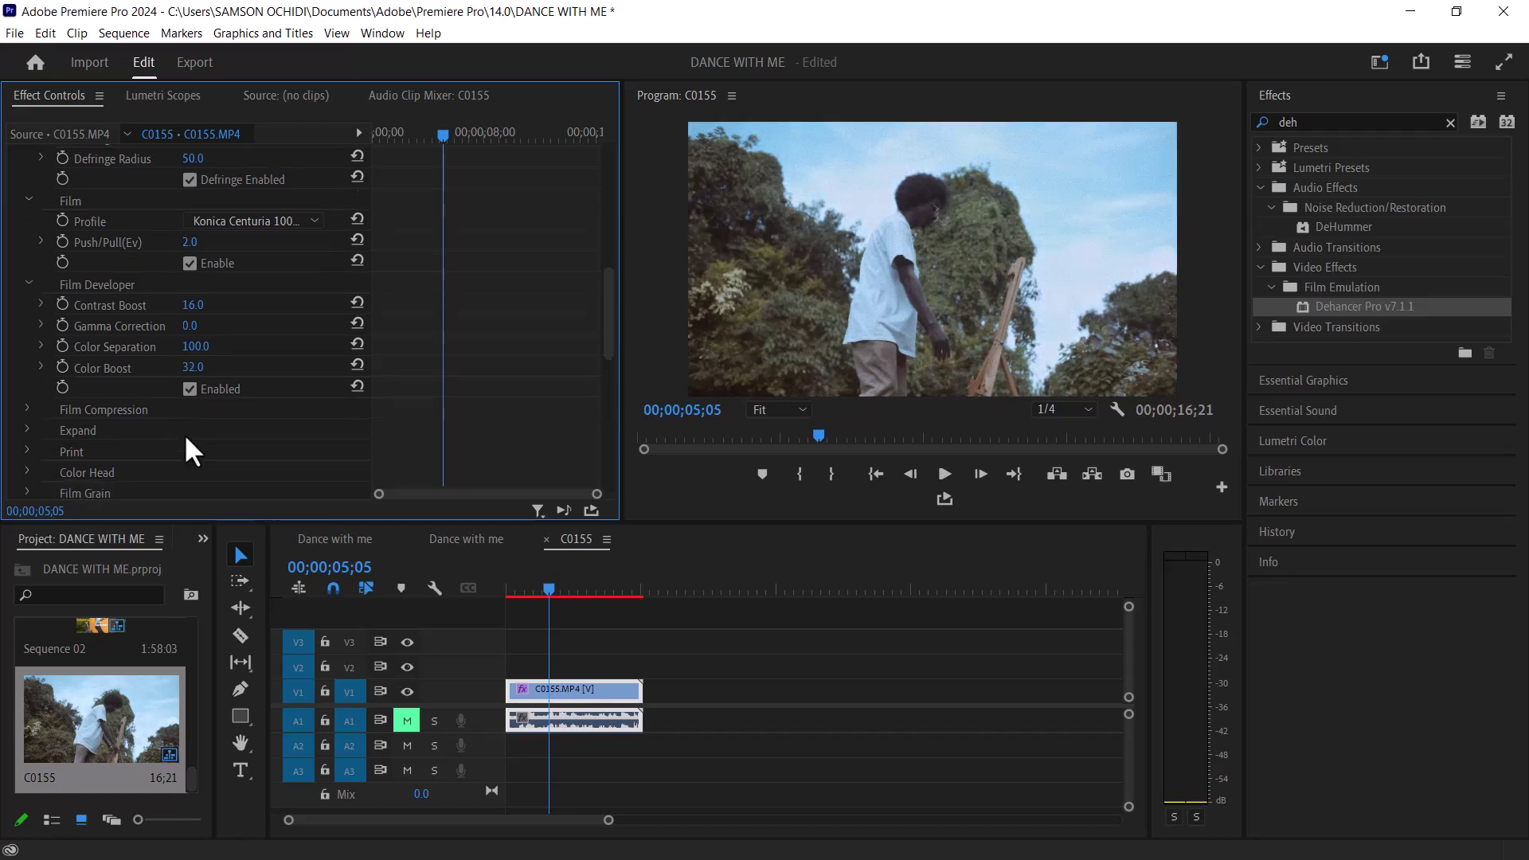
# Enable Film Compression and bring its Impact down to 0
pyautogui.click(28, 410)
pyautogui.scroll(-2, 145, 459)
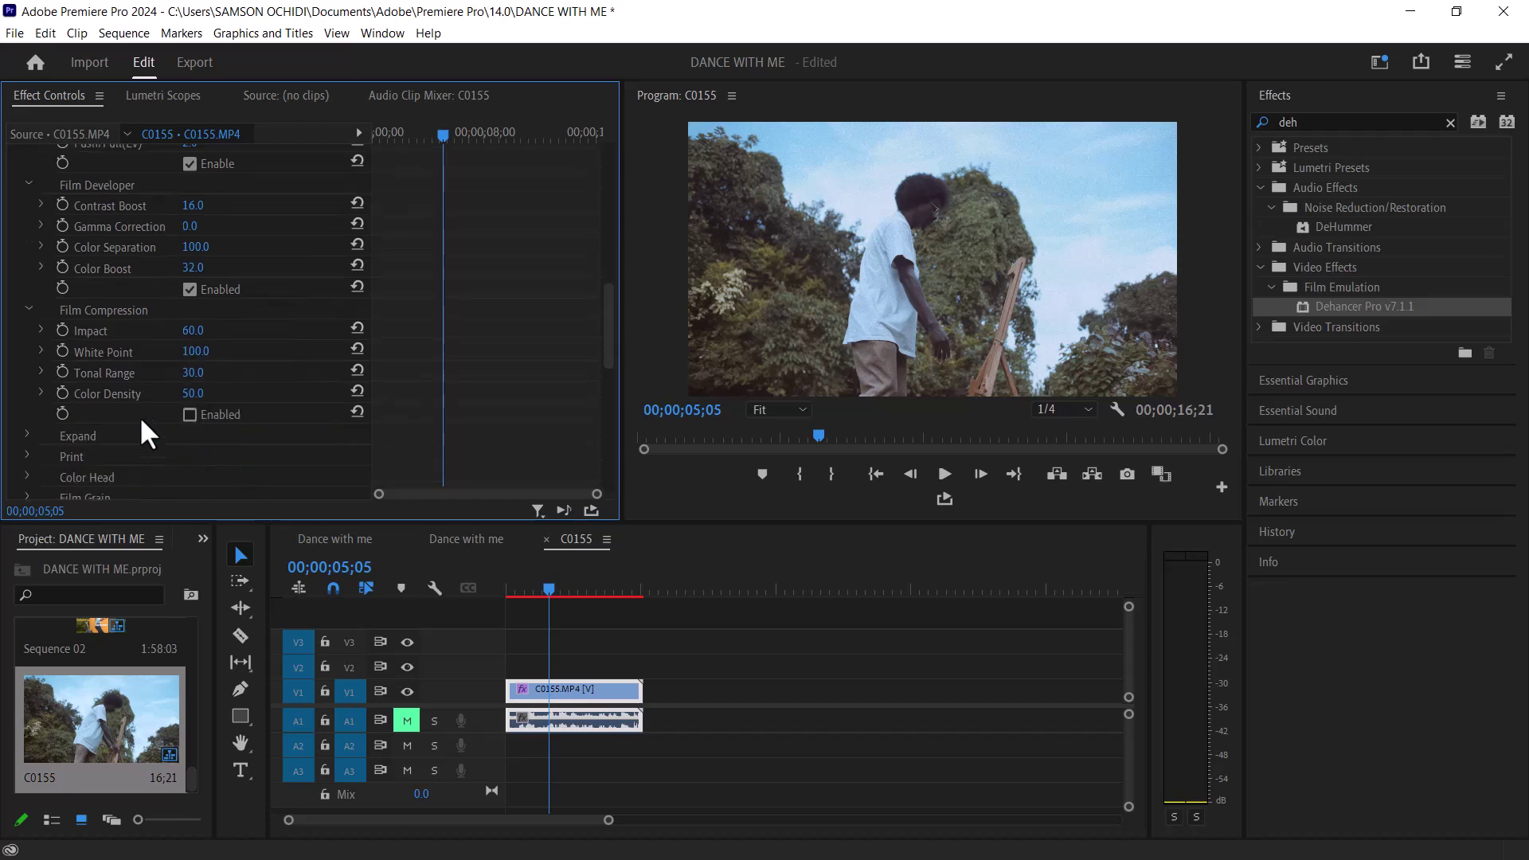
pyautogui.click(187, 413)
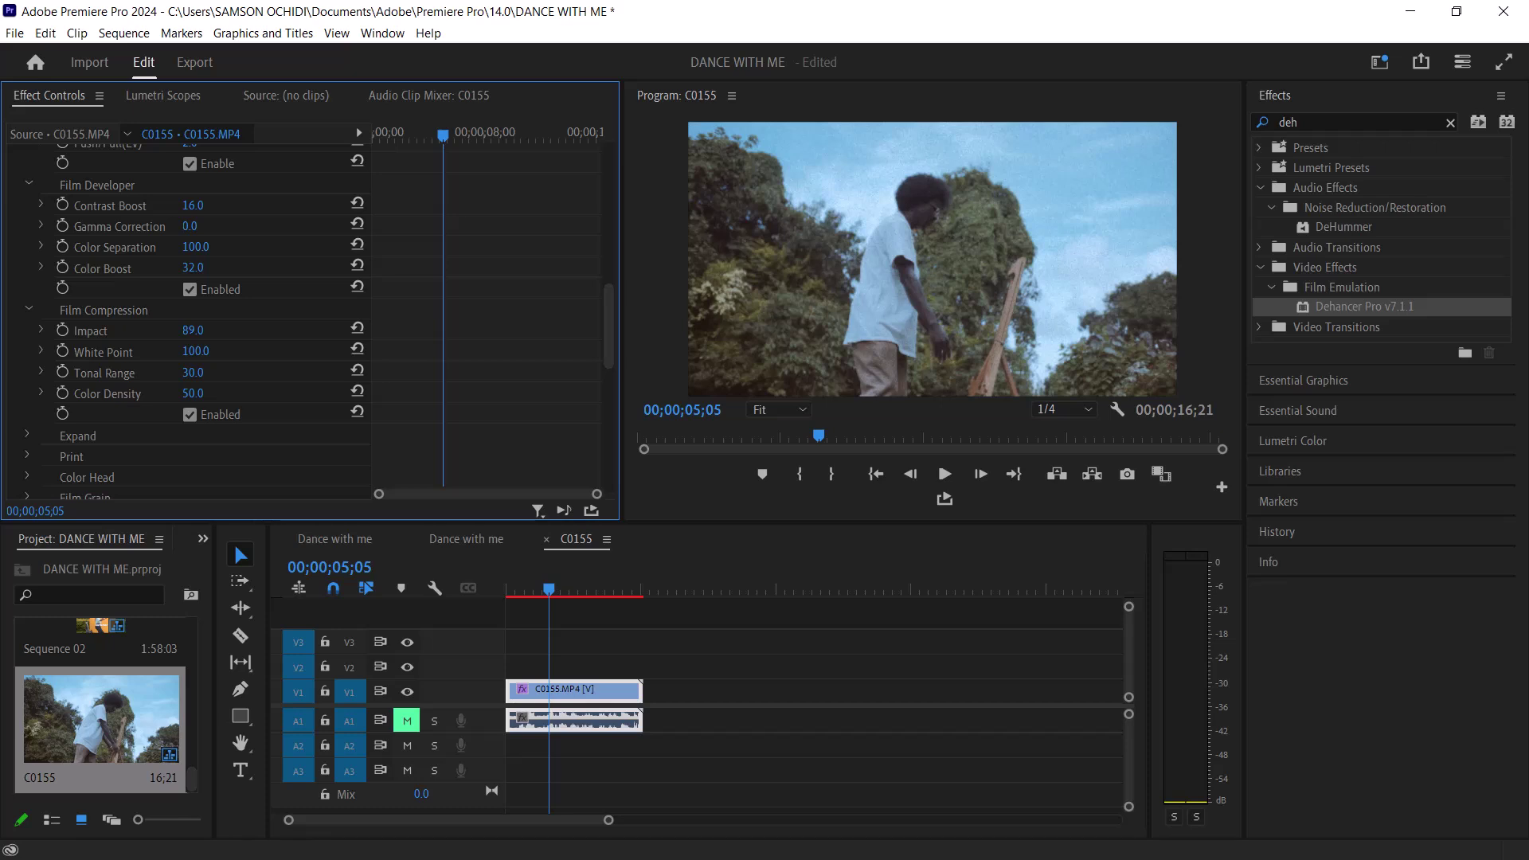
pyautogui.moveTo(191, 330); pyautogui.dragTo(228, 337)
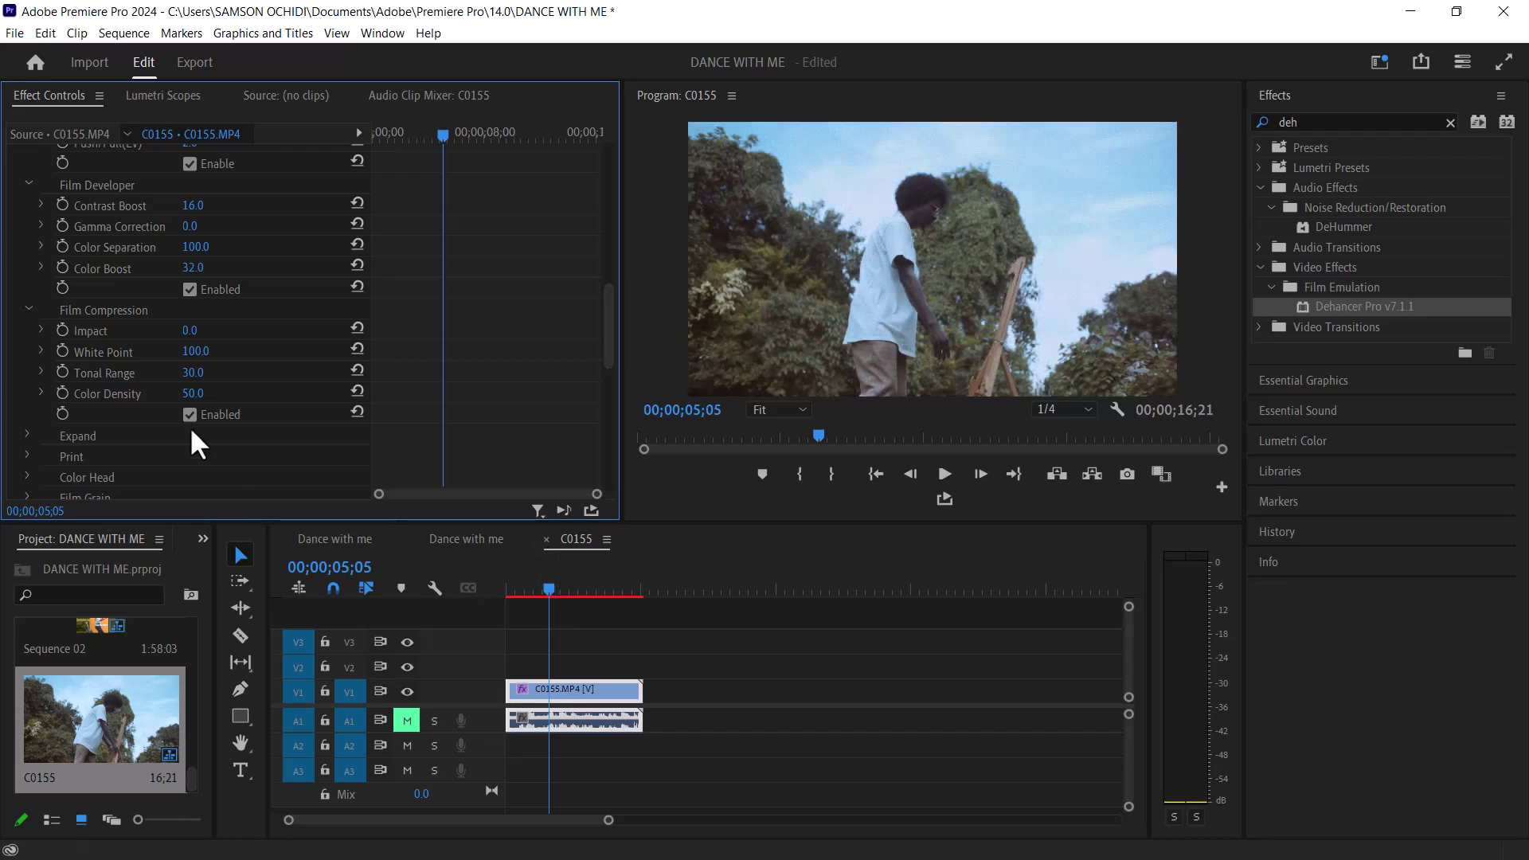
pyautogui.scroll(-2, 192, 431)
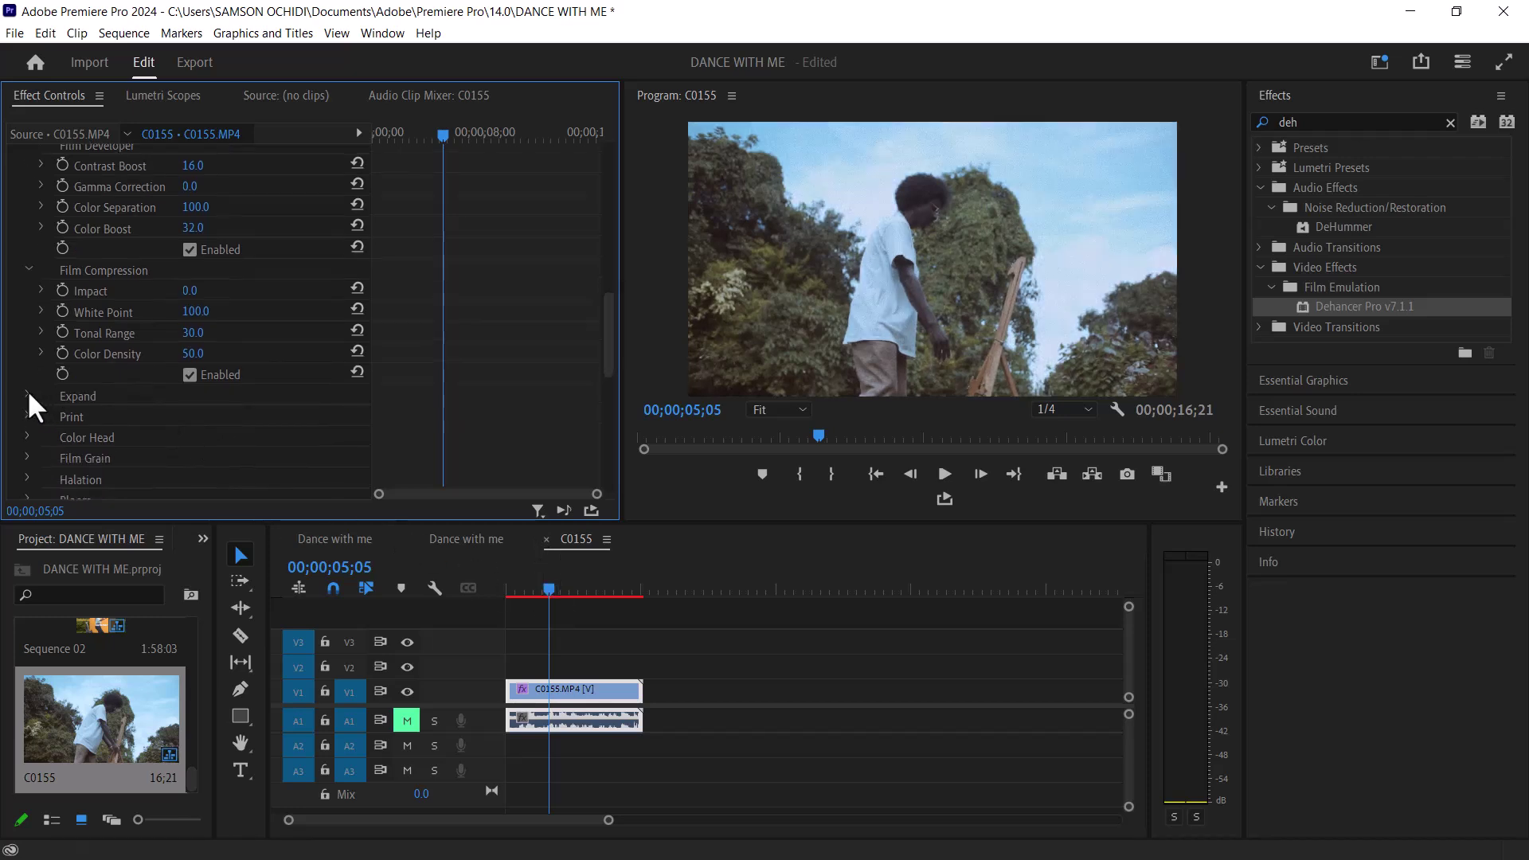
# Reveal the Expand, Print and Color Head module settings at their defaults
pyautogui.click(28, 395)
pyautogui.scroll(-1, 105, 425)
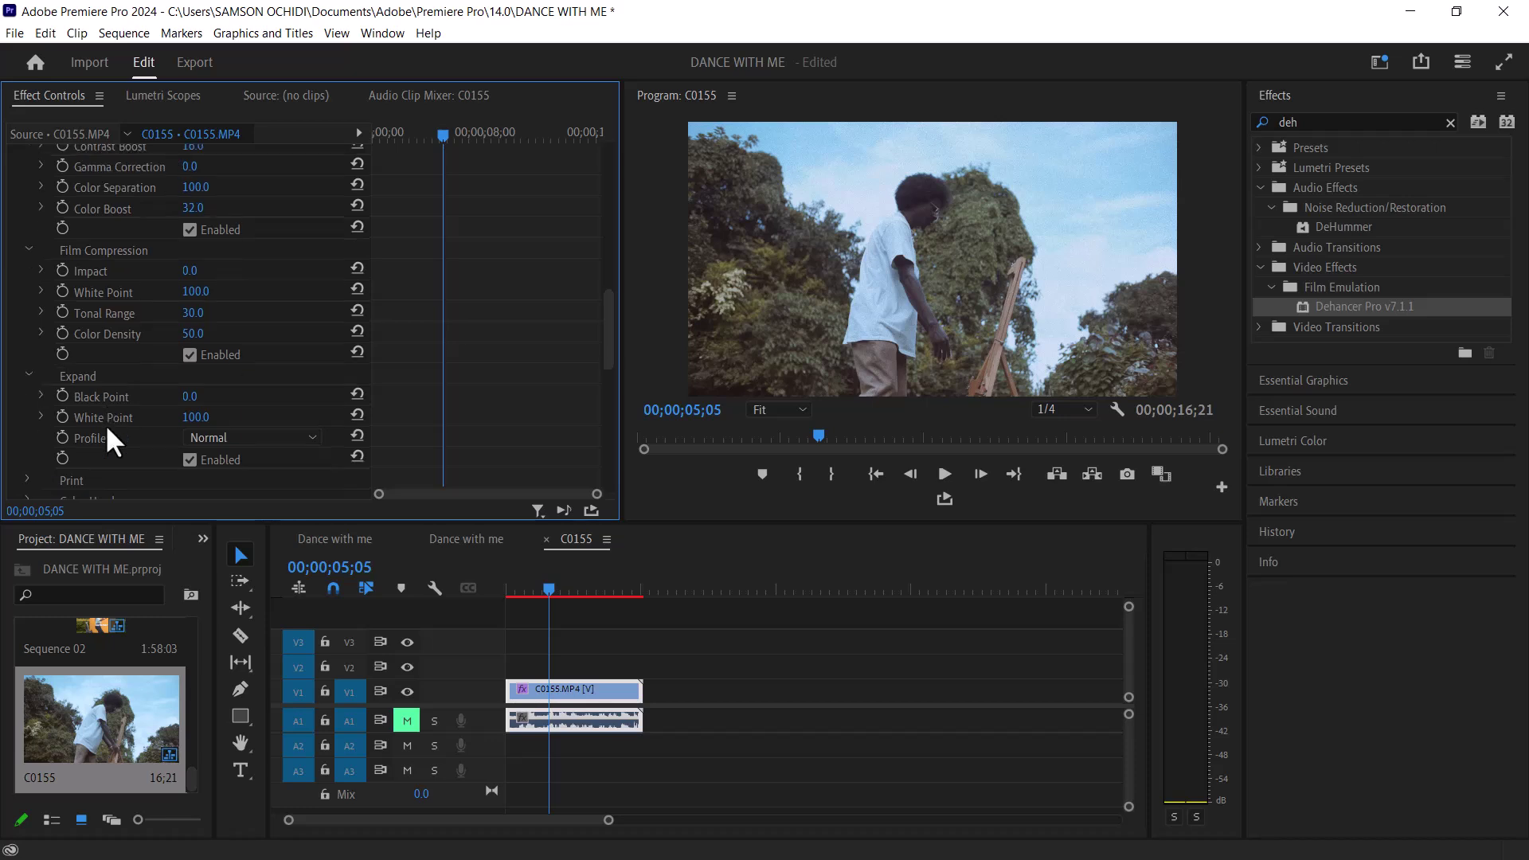
pyautogui.scroll(-5, 105, 423)
pyautogui.scroll(-3, 105, 424)
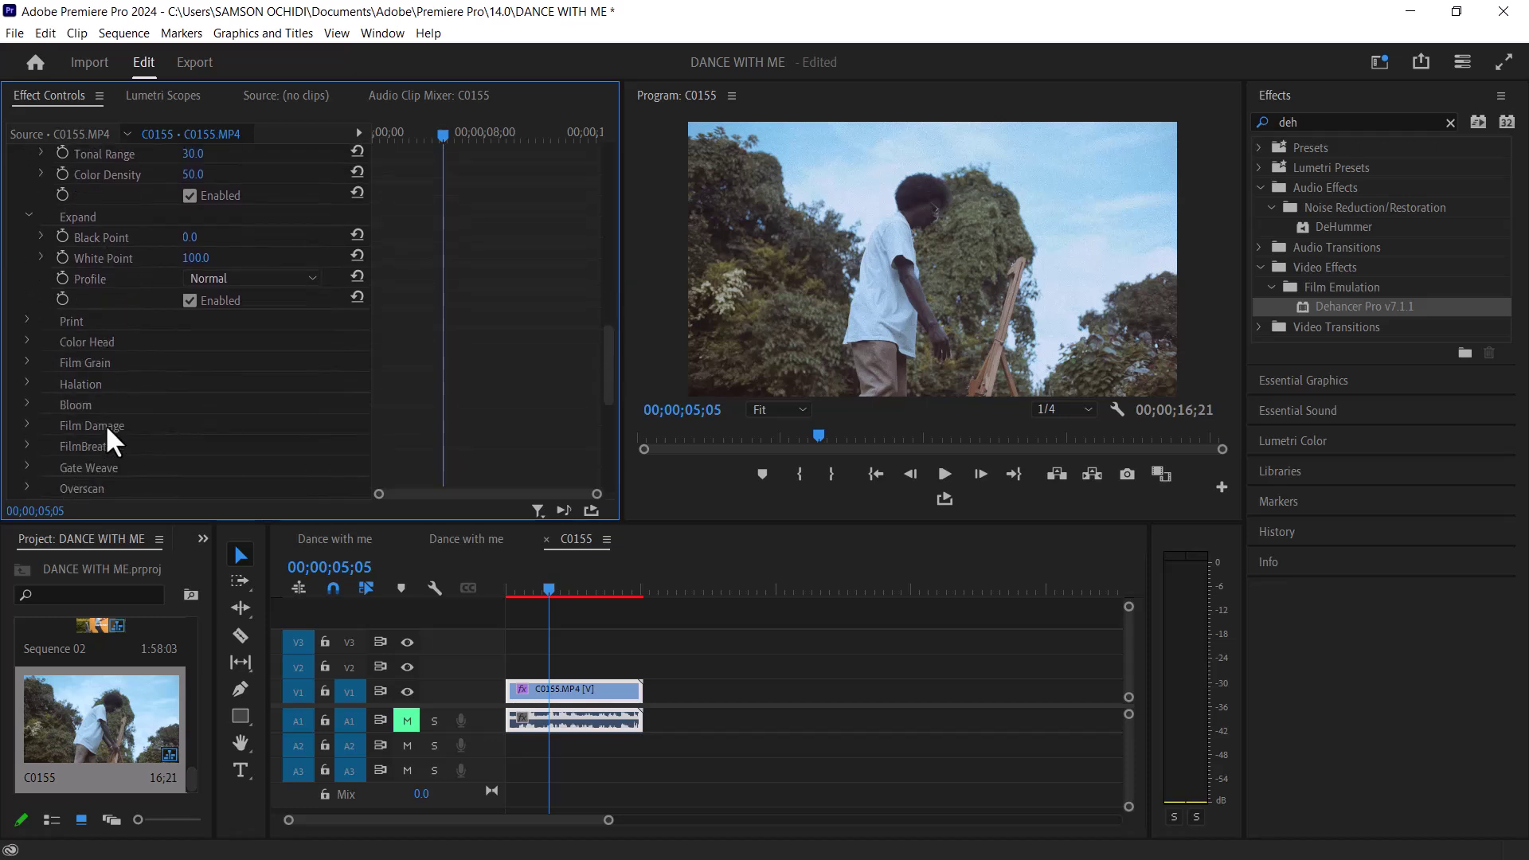
pyautogui.click(27, 321)
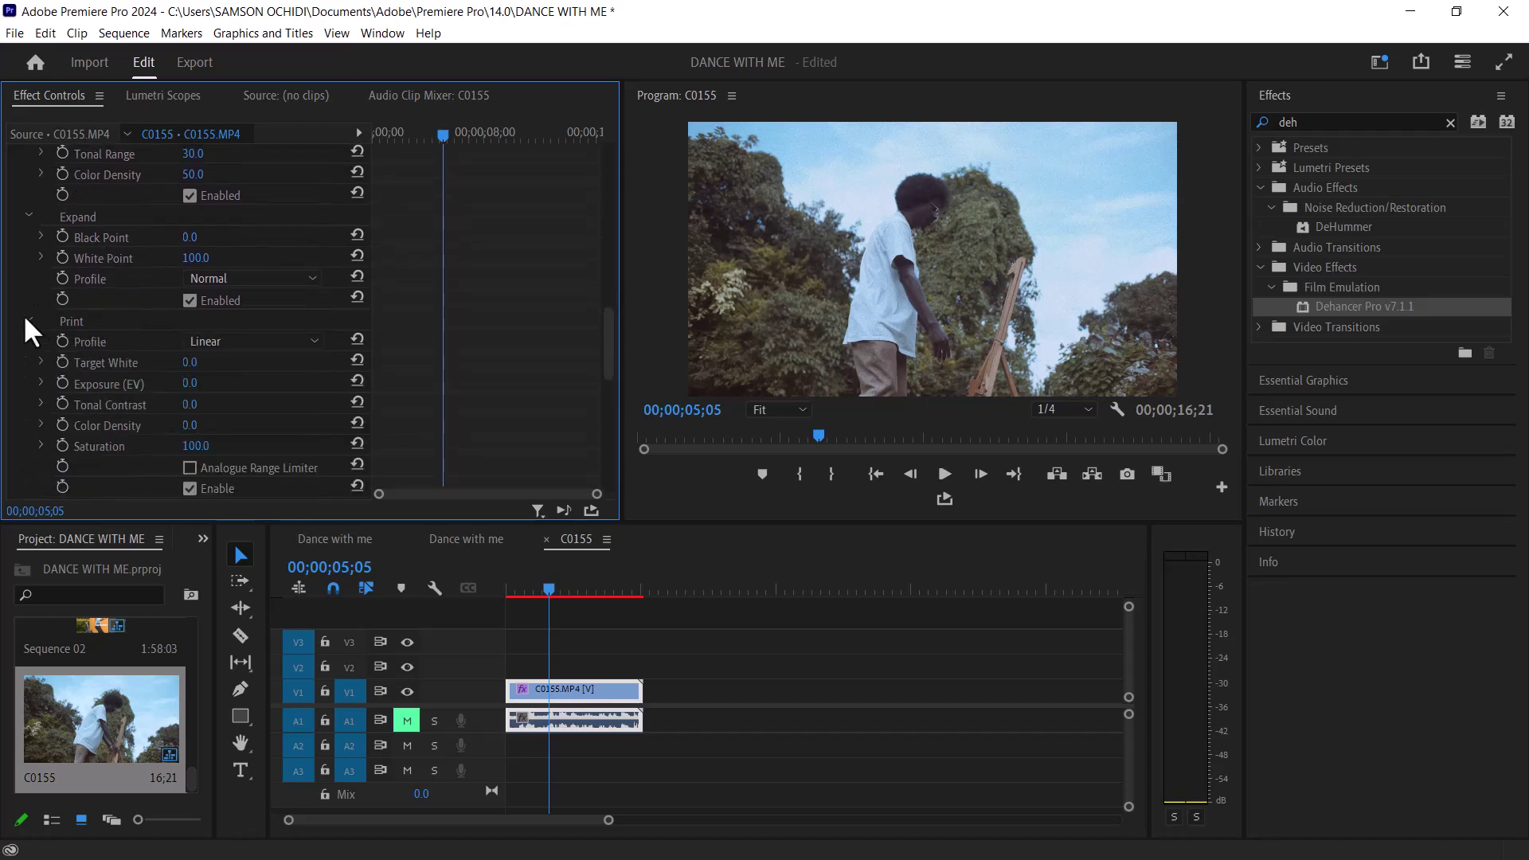
pyautogui.scroll(-3, 124, 382)
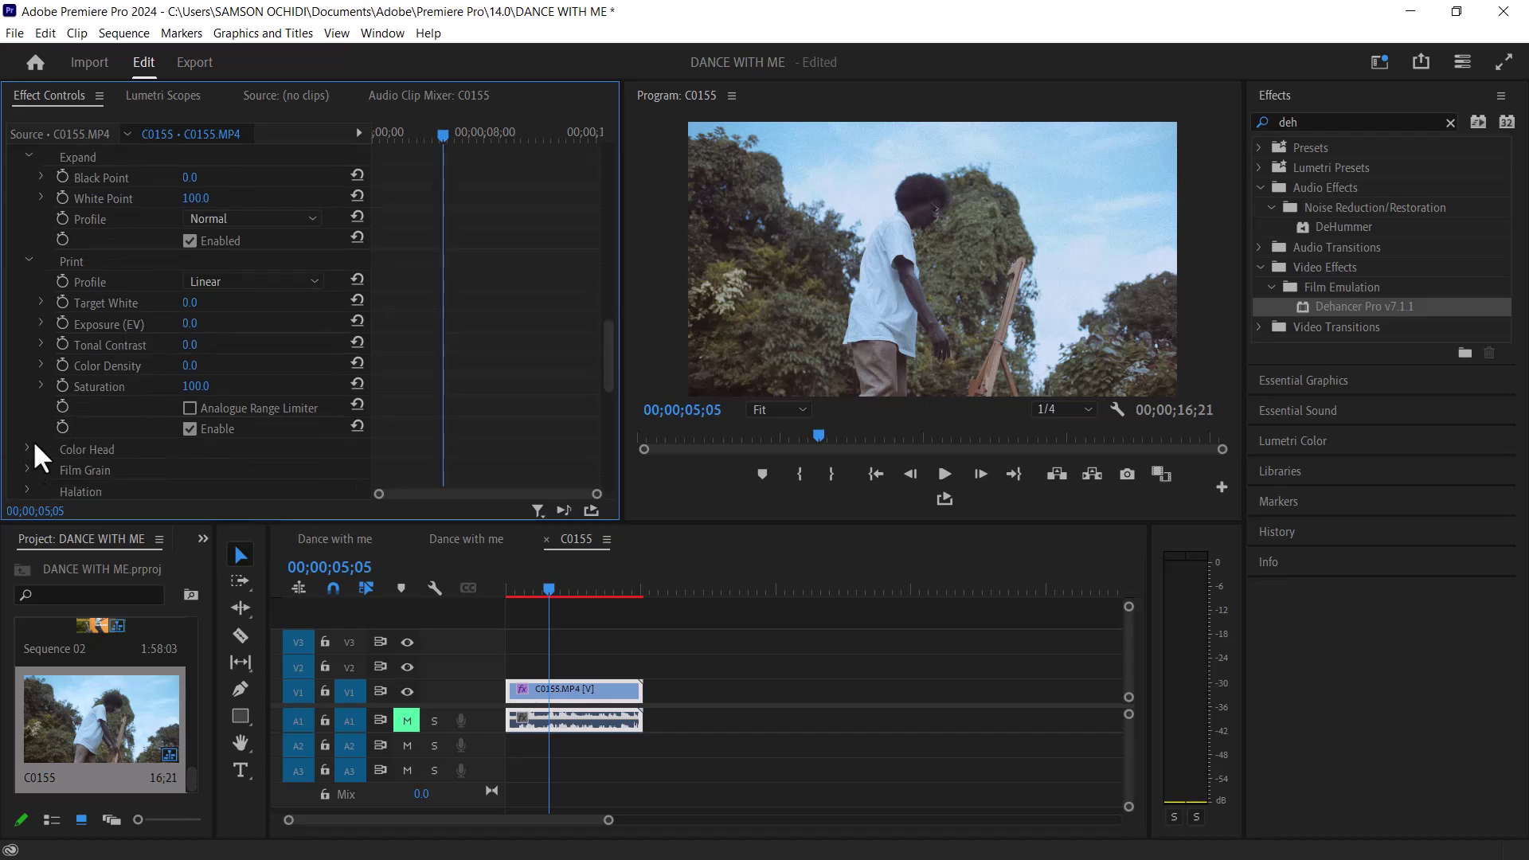
pyautogui.click(28, 444)
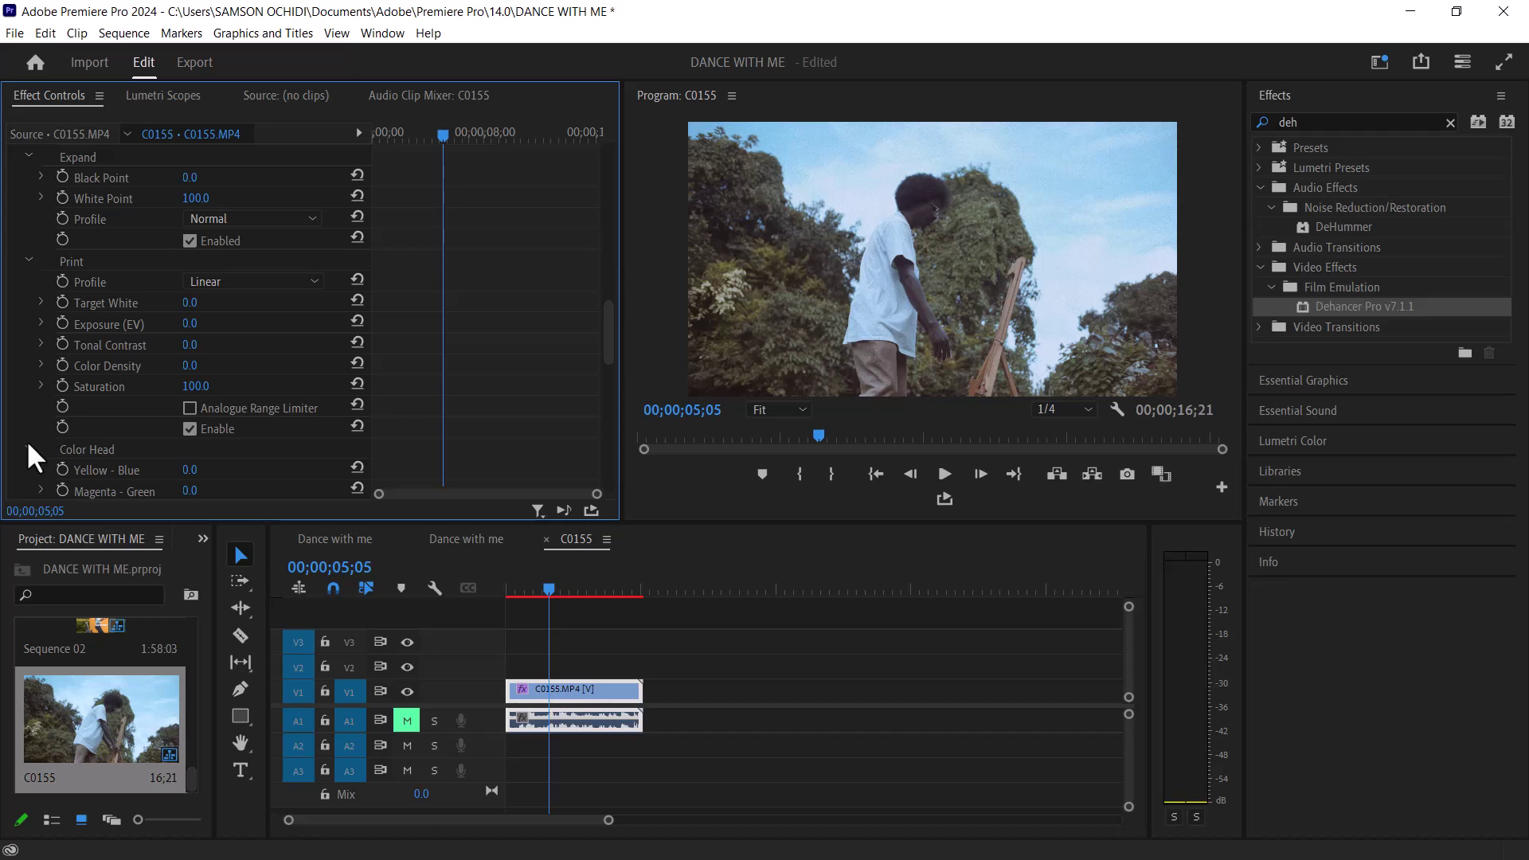
pyautogui.scroll(-2, 29, 444)
pyautogui.scroll(-2, 29, 444)
pyautogui.scroll(-2, 29, 445)
pyautogui.scroll(-2, 29, 446)
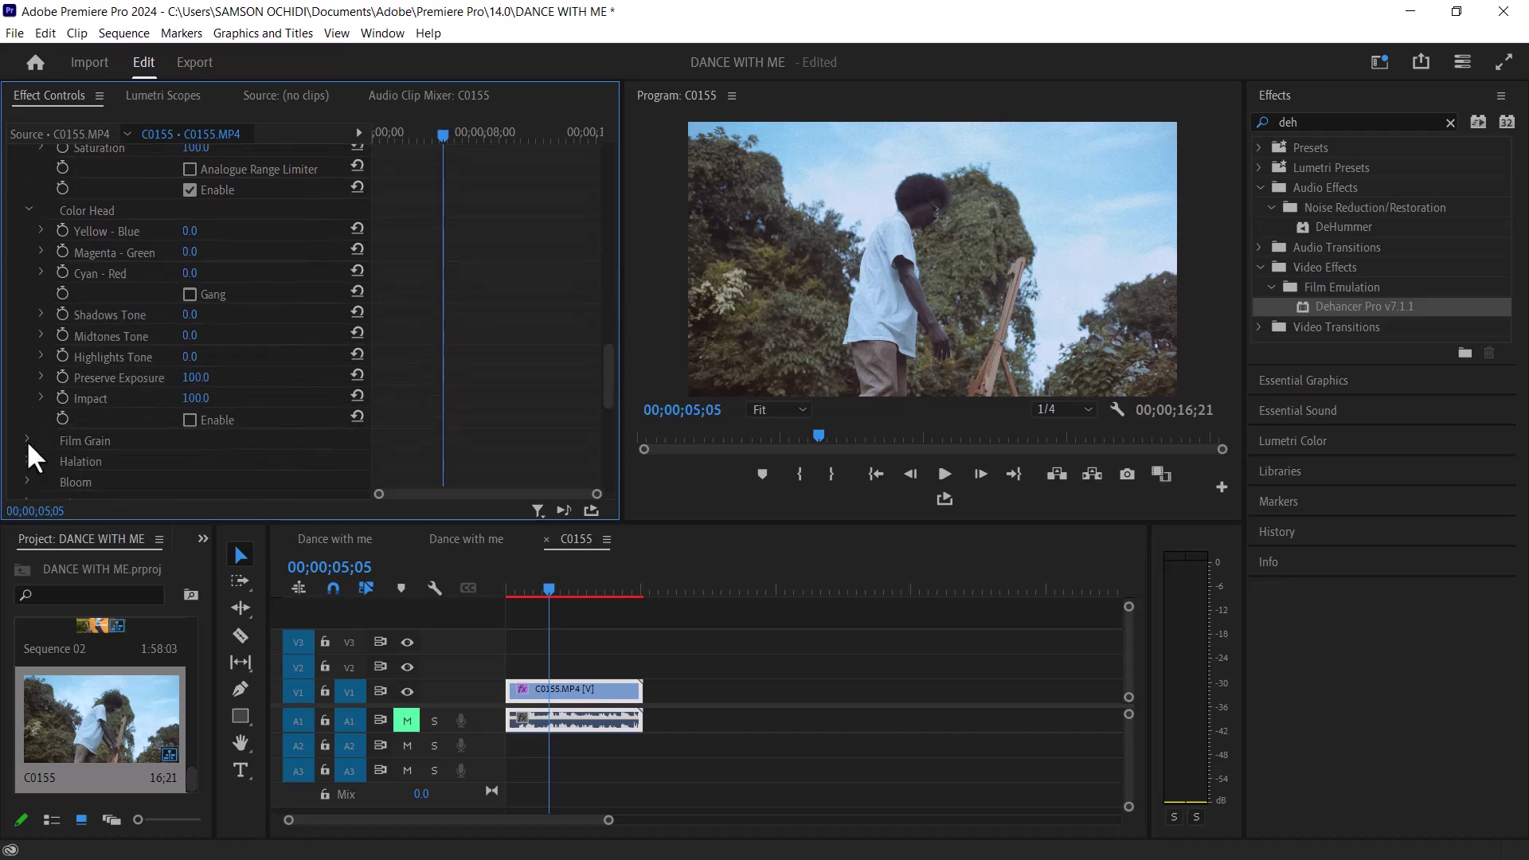